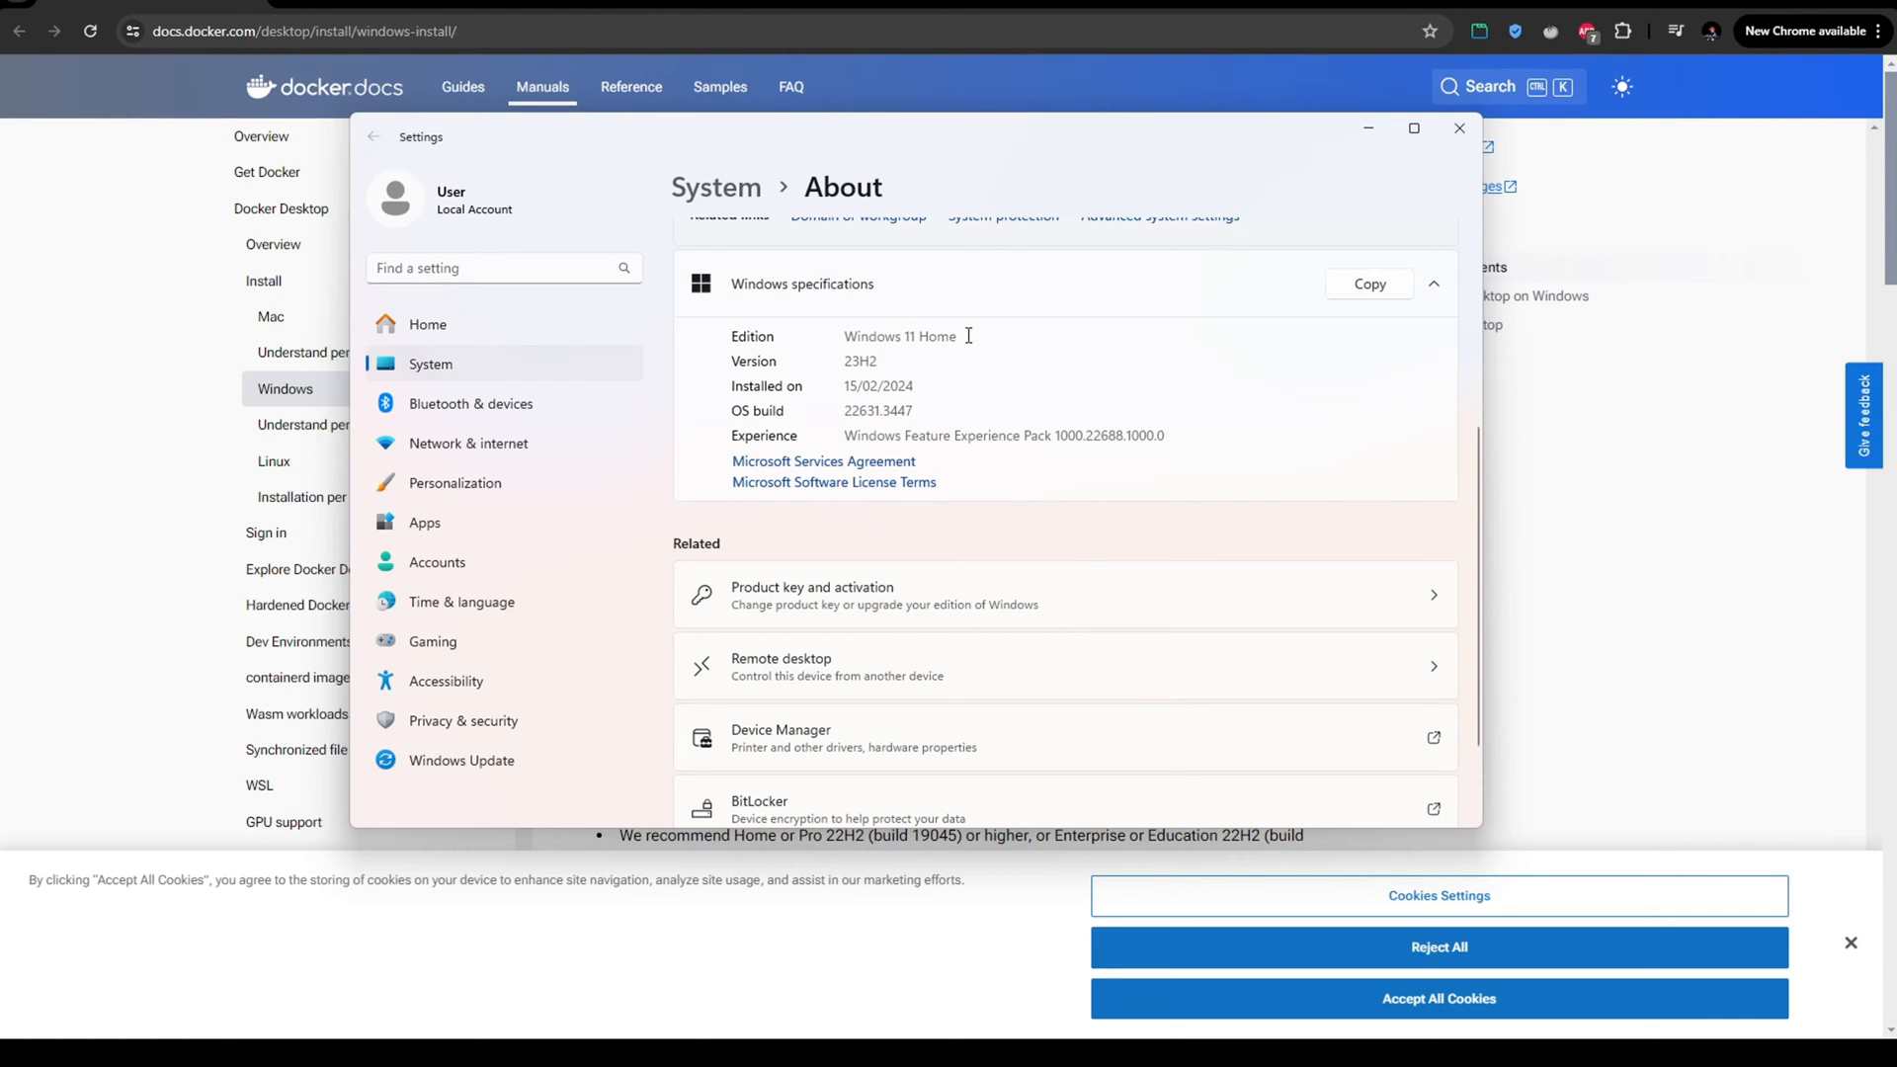
Check the Windows edition and version in the system's About settings, and minimize the Settings window
scroll(909, 423, "down", 2)
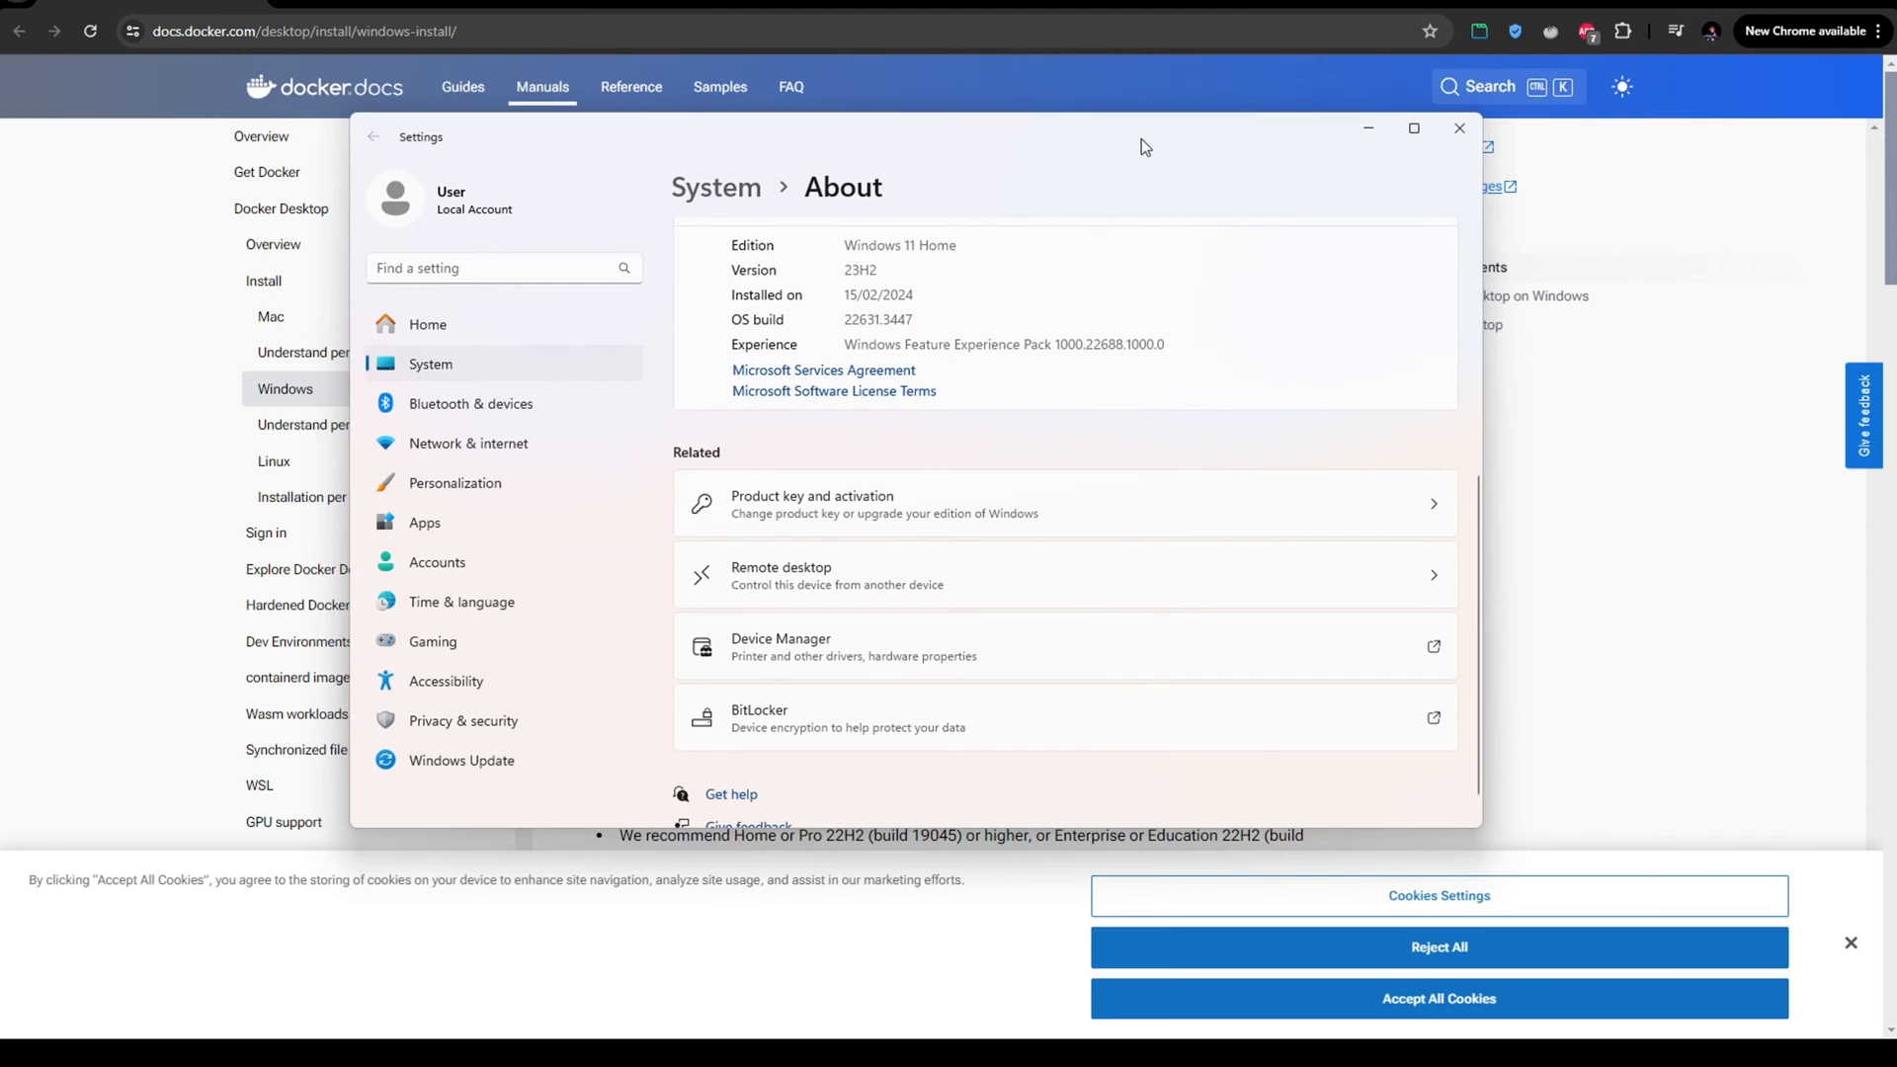
left_click_drag(1141, 138, 1170, 283)
left_click(1374, 276)
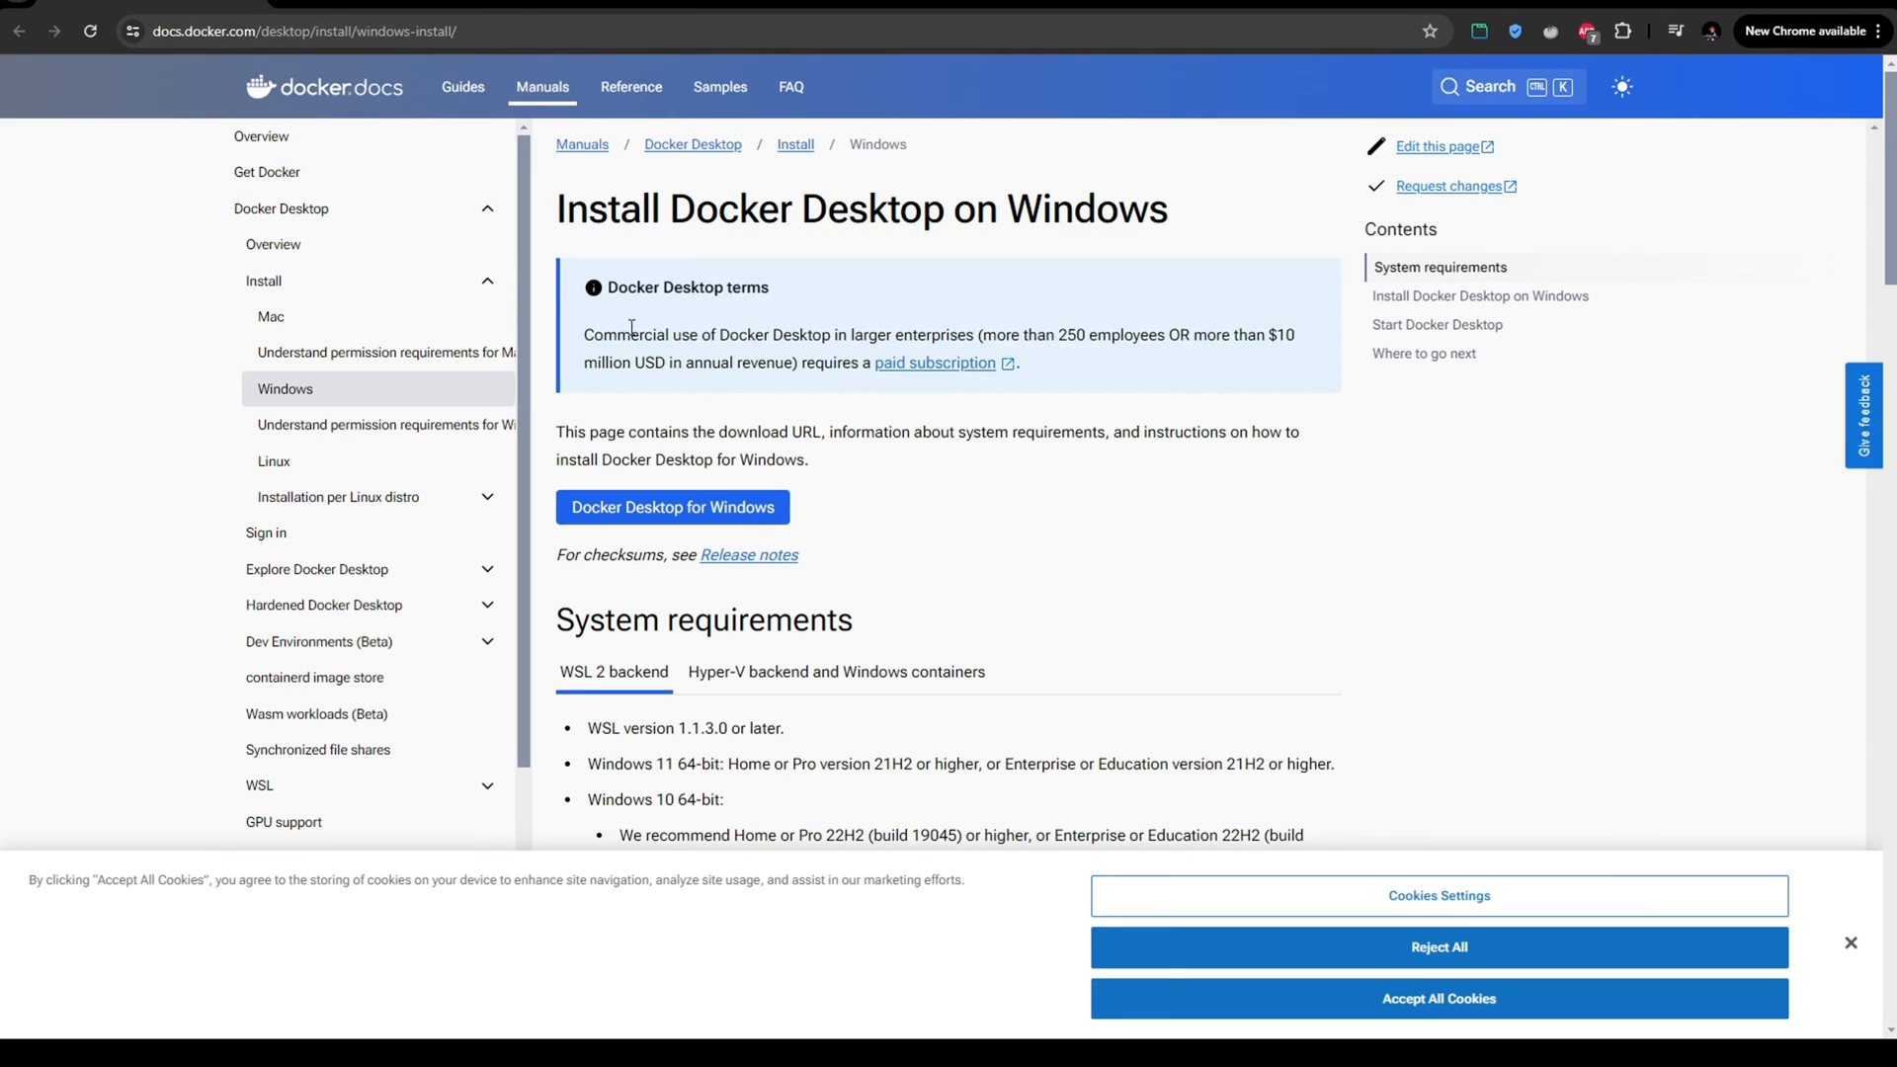
Download the Docker Desktop for Windows installer into the Downloads folder and check its download progress
scroll(935, 460, "down", 1)
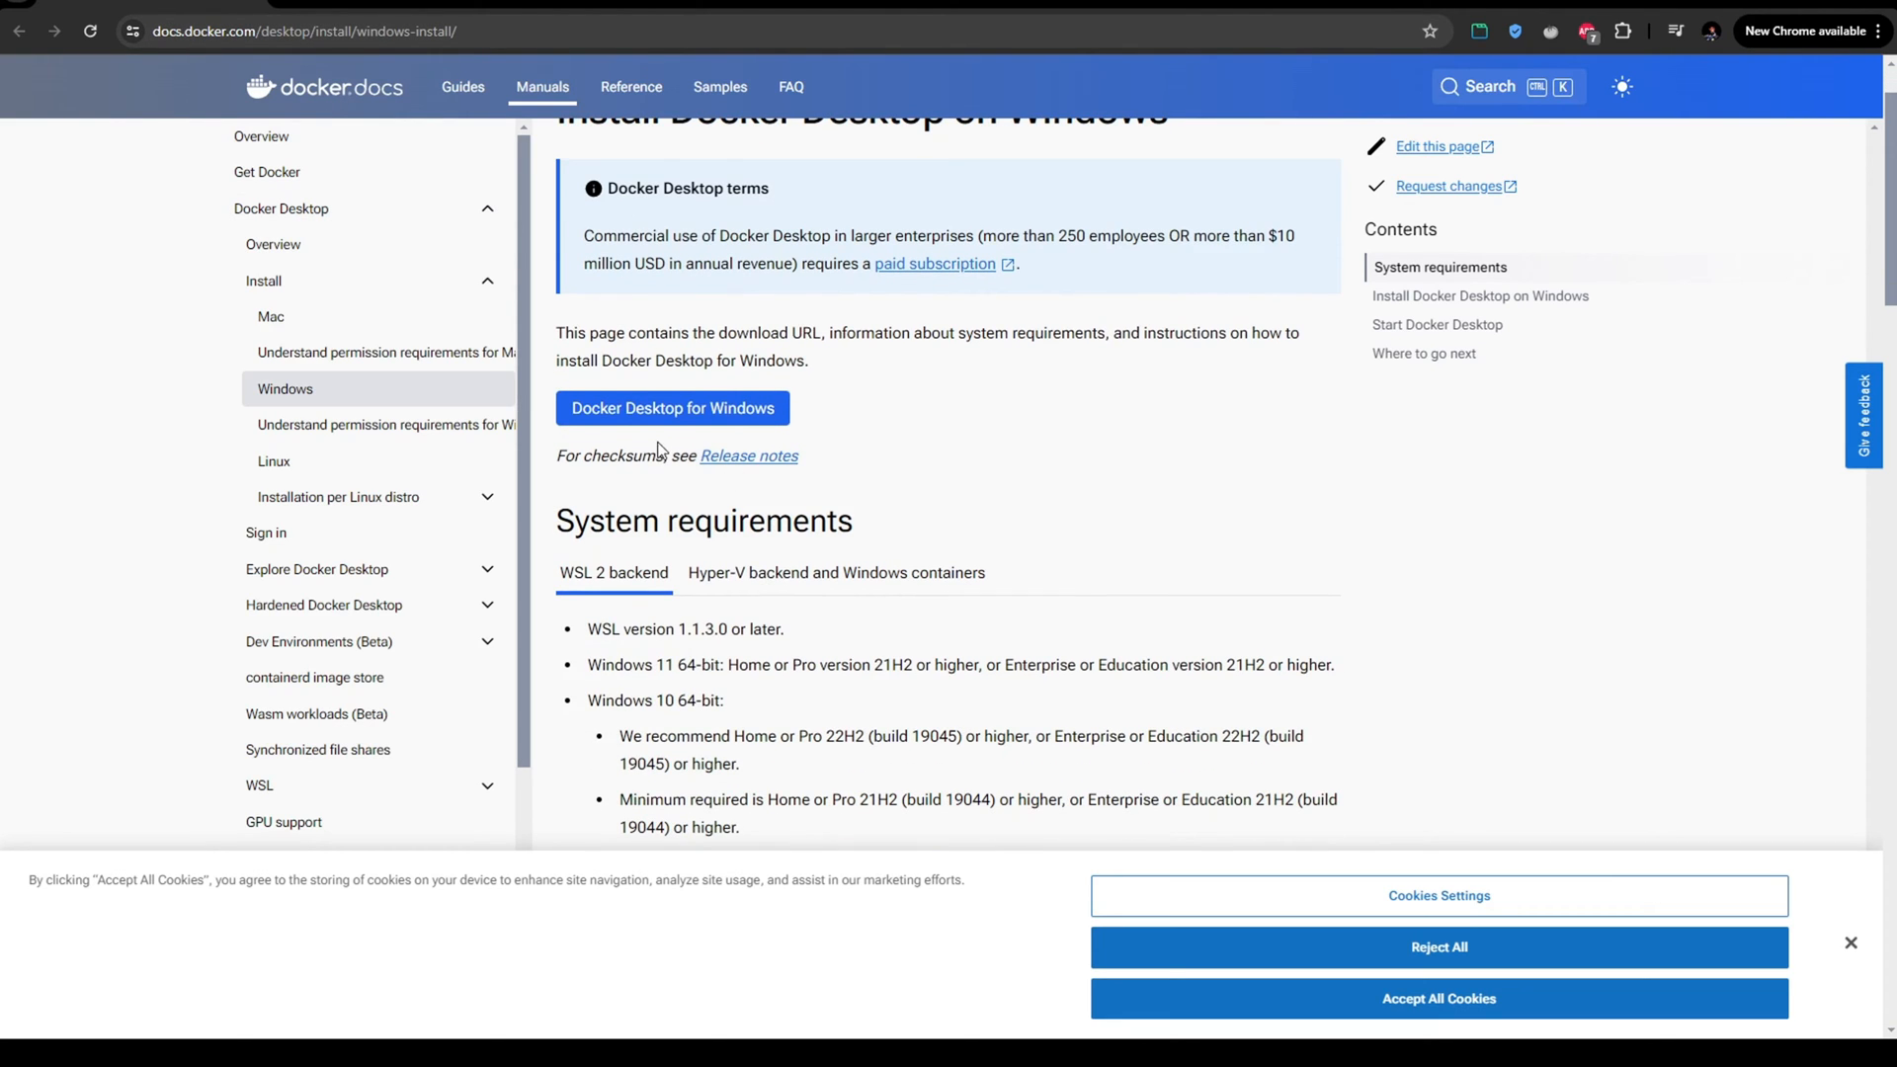
left_click(635, 423)
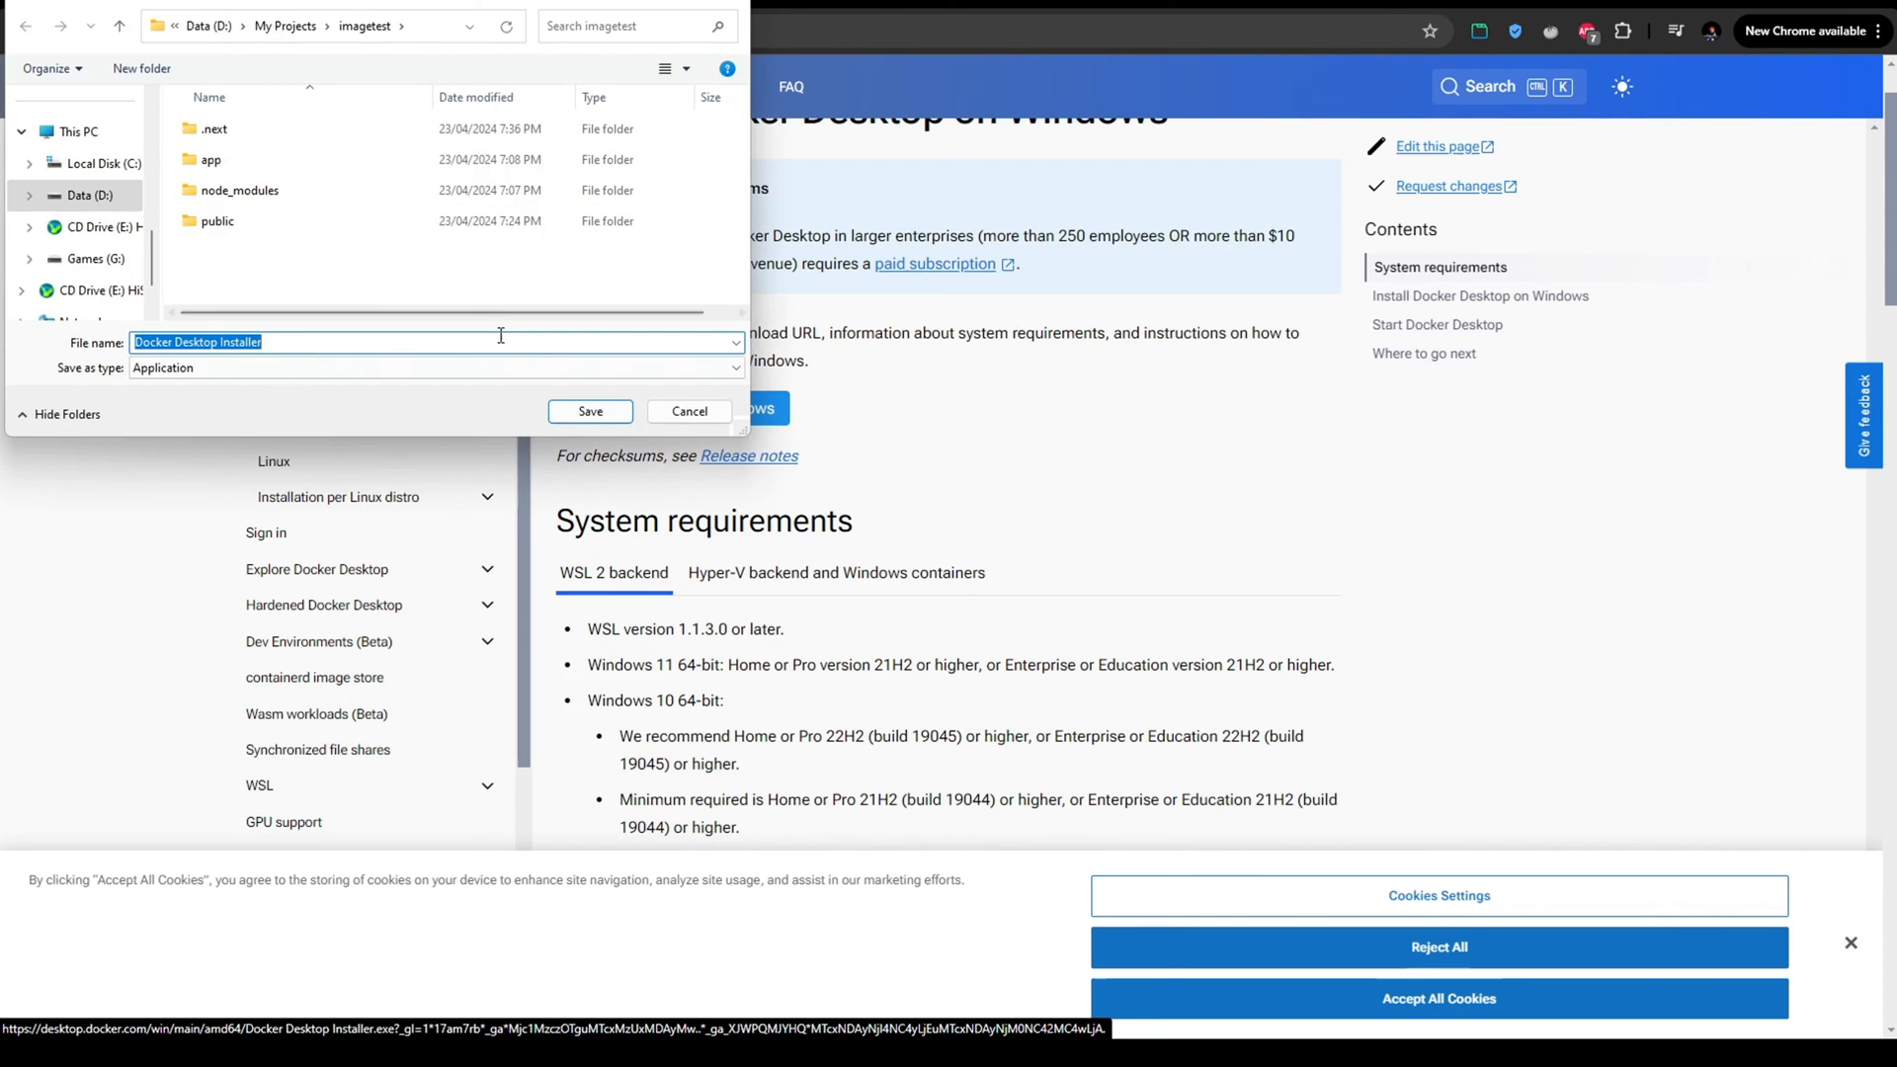
scroll(81, 237, "up", 5)
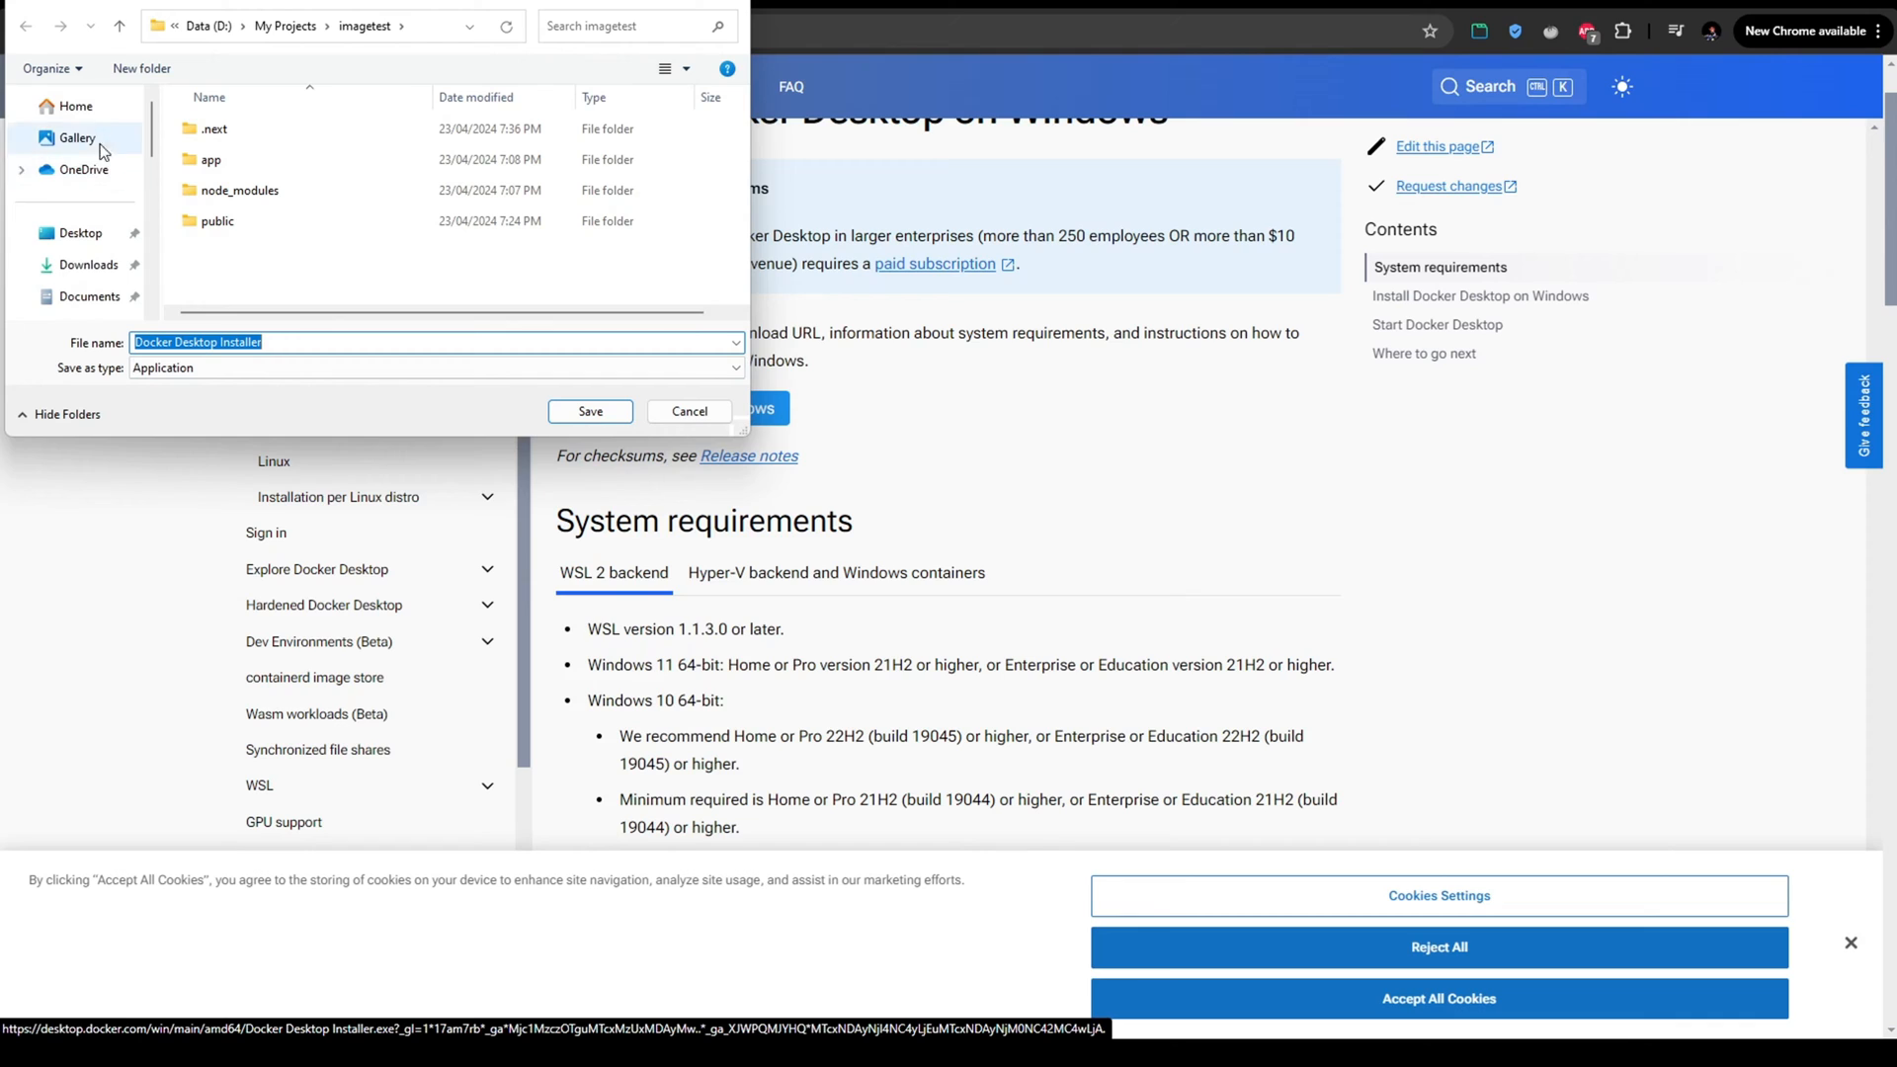
left_click(91, 264)
left_click(584, 413)
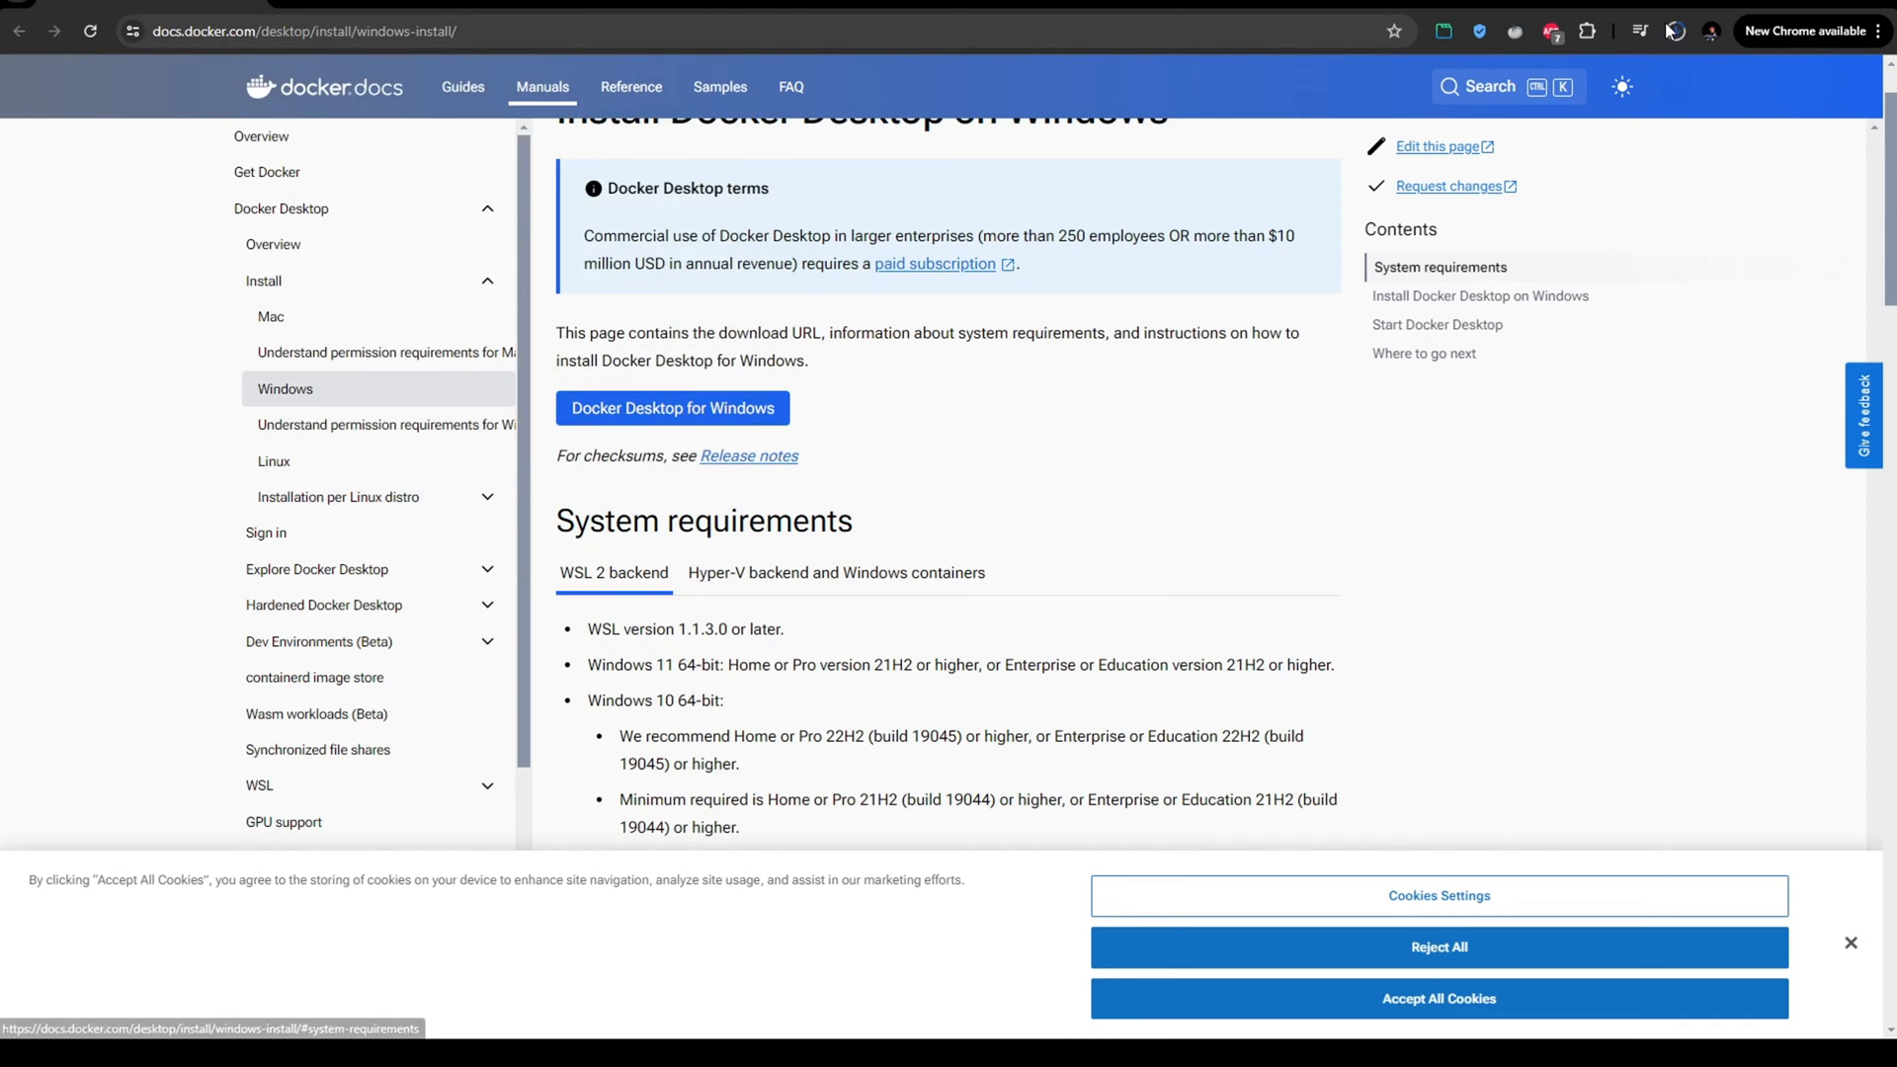
left_click(1675, 31)
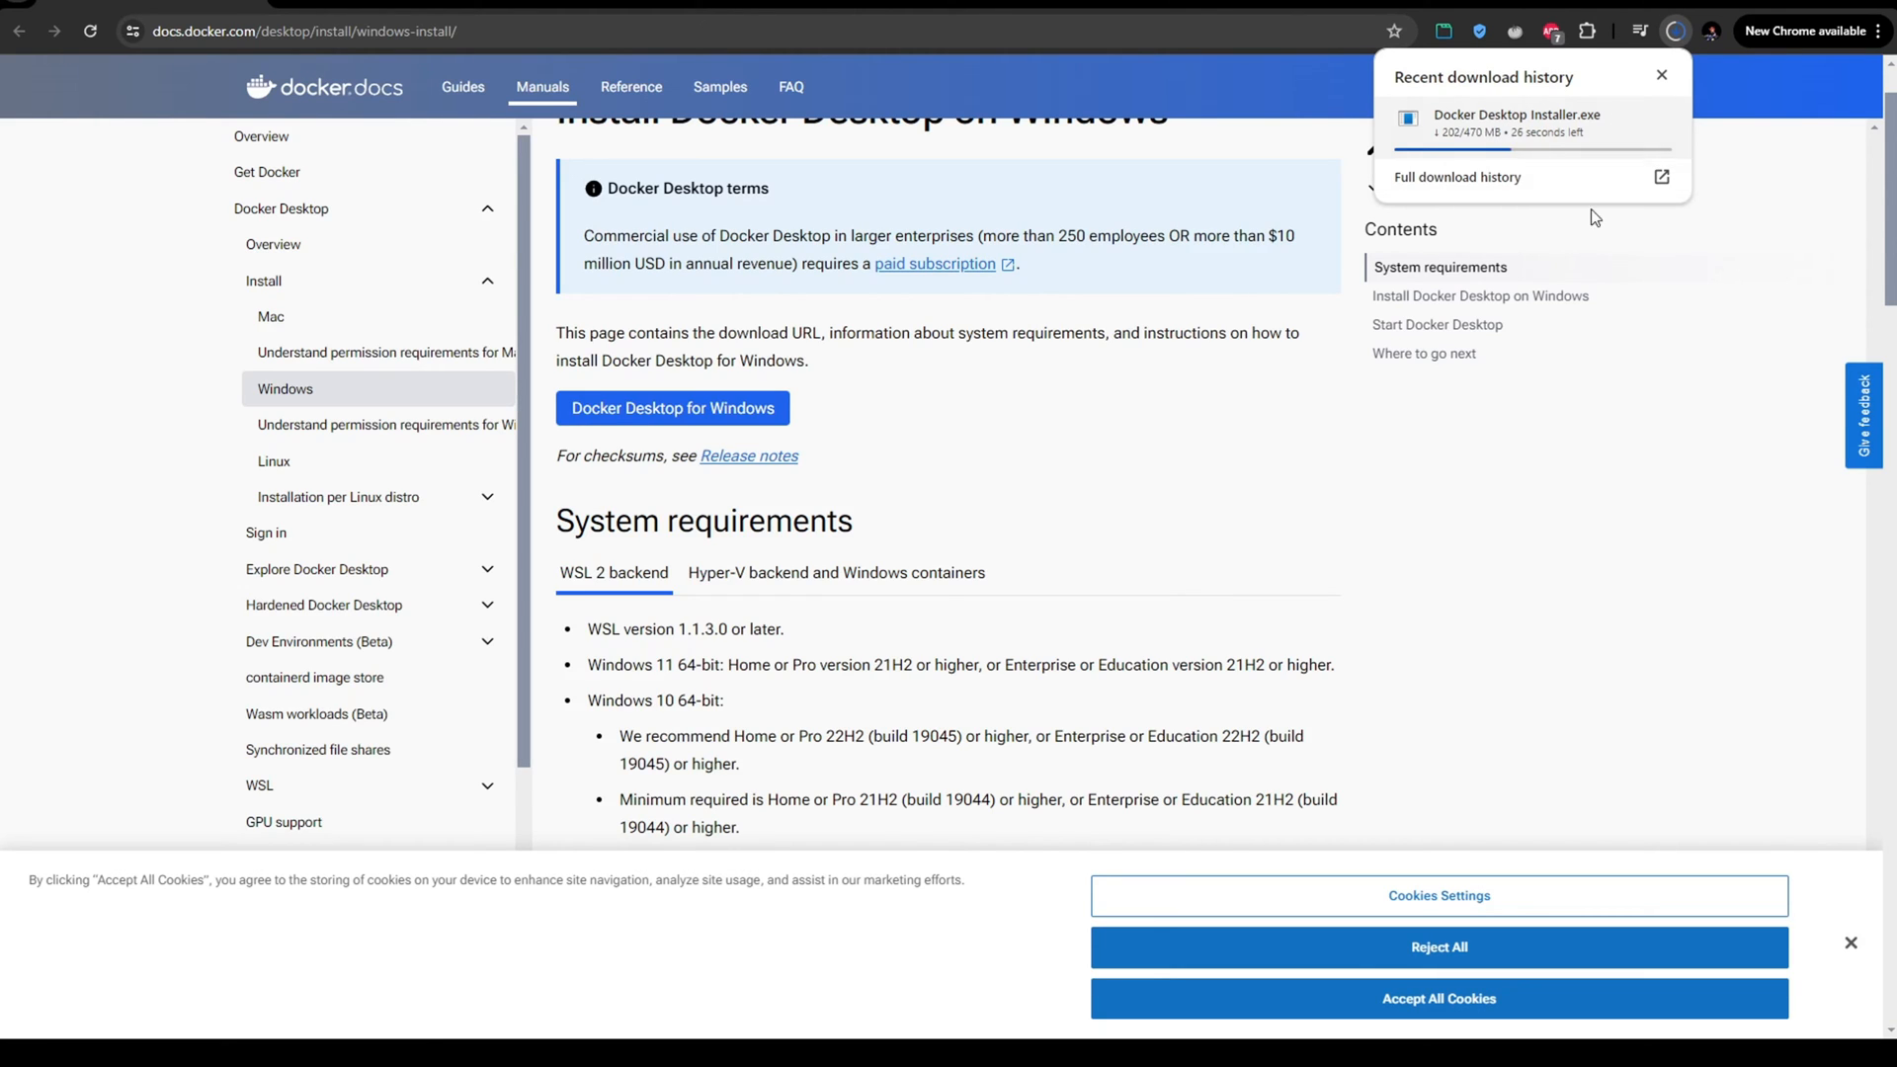
left_click(1437, 324)
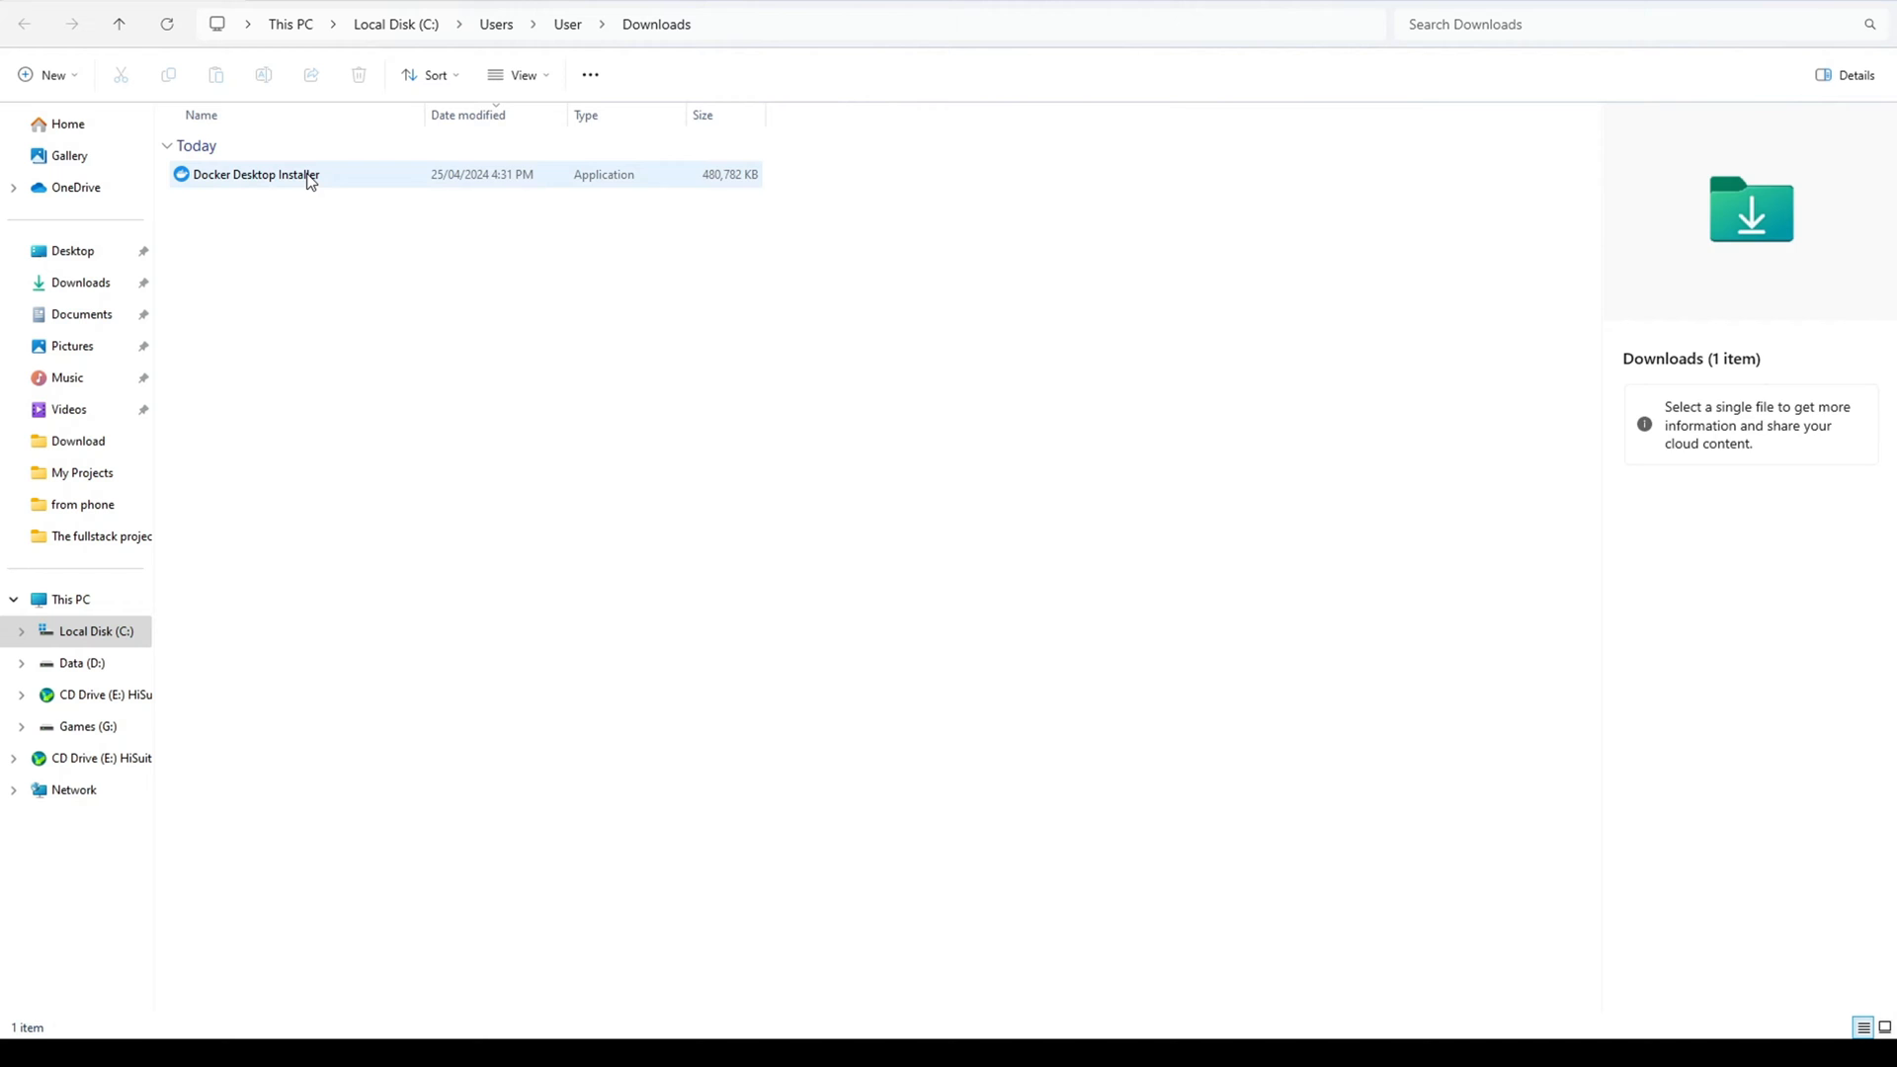
Install Docker Desktop from the downloaded installer with a desktop shortcut, and accept the subscription service agreement
left_click(309, 175)
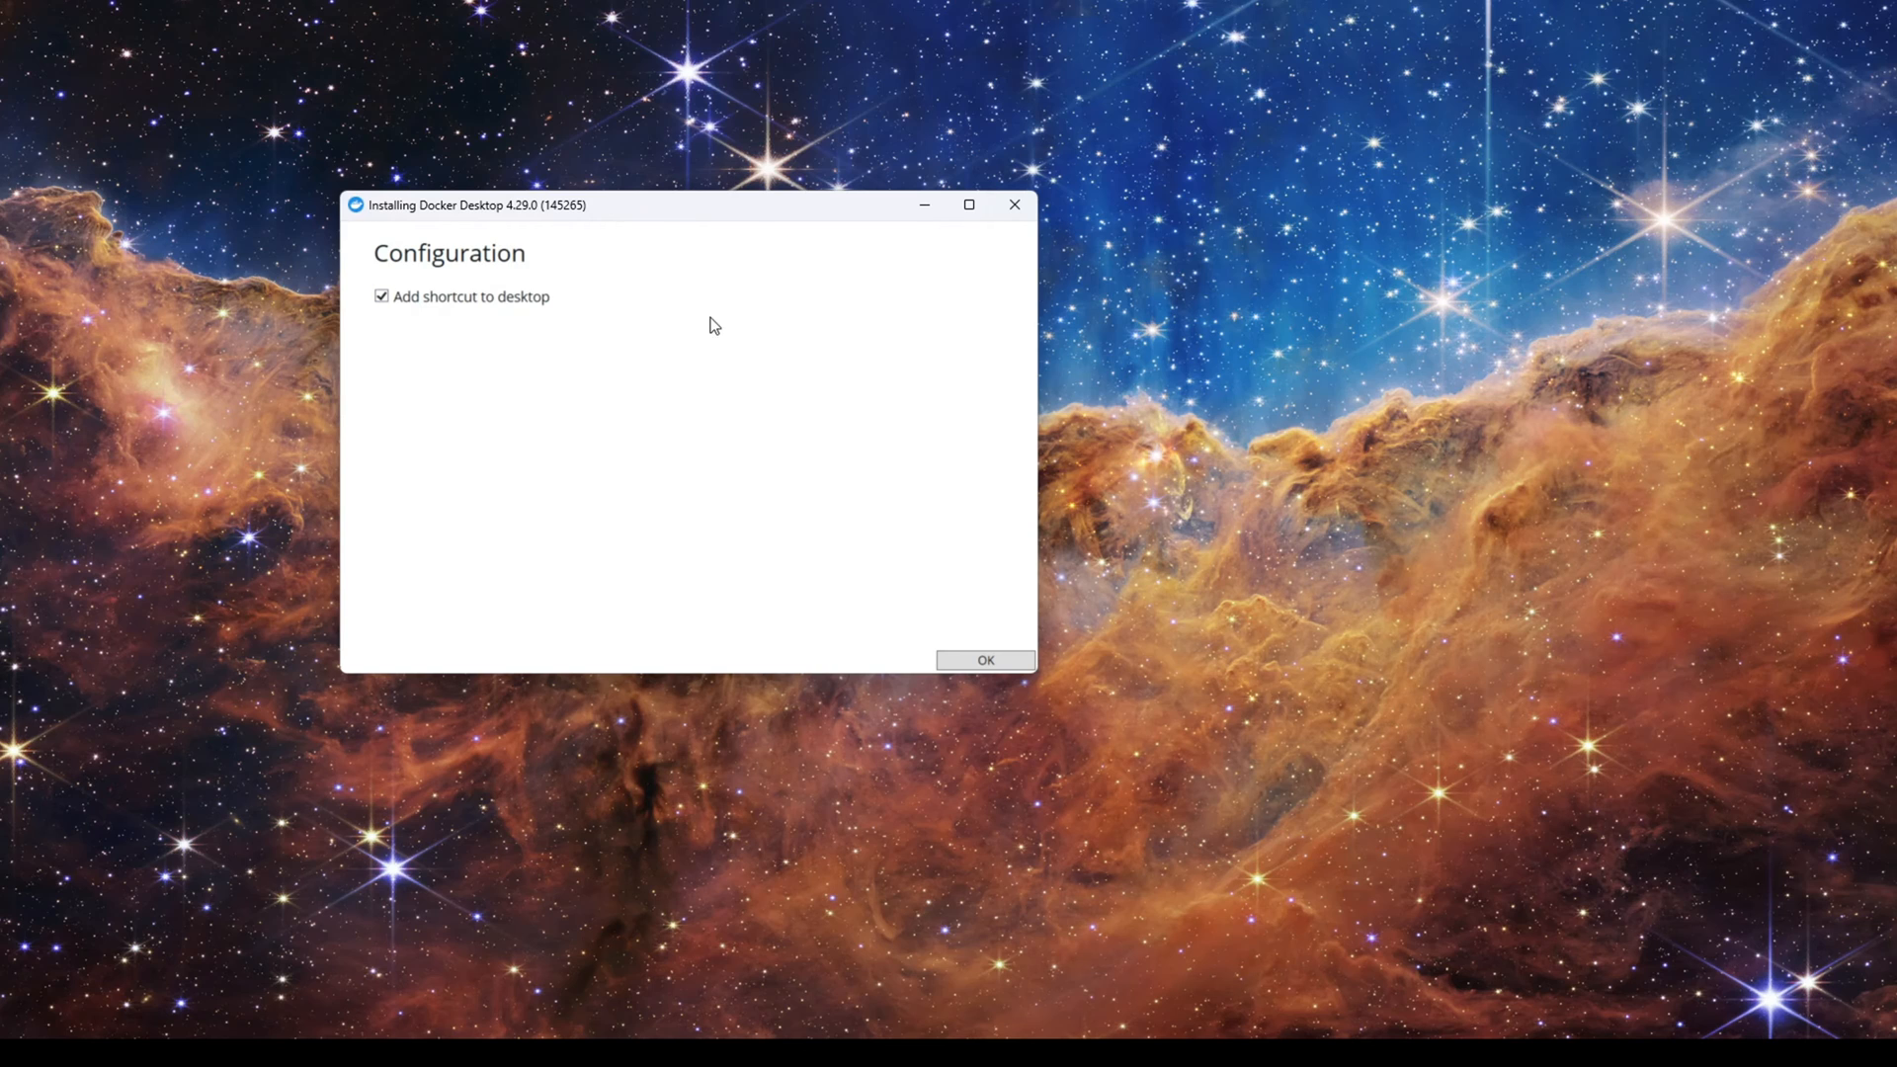
left_click(959, 664)
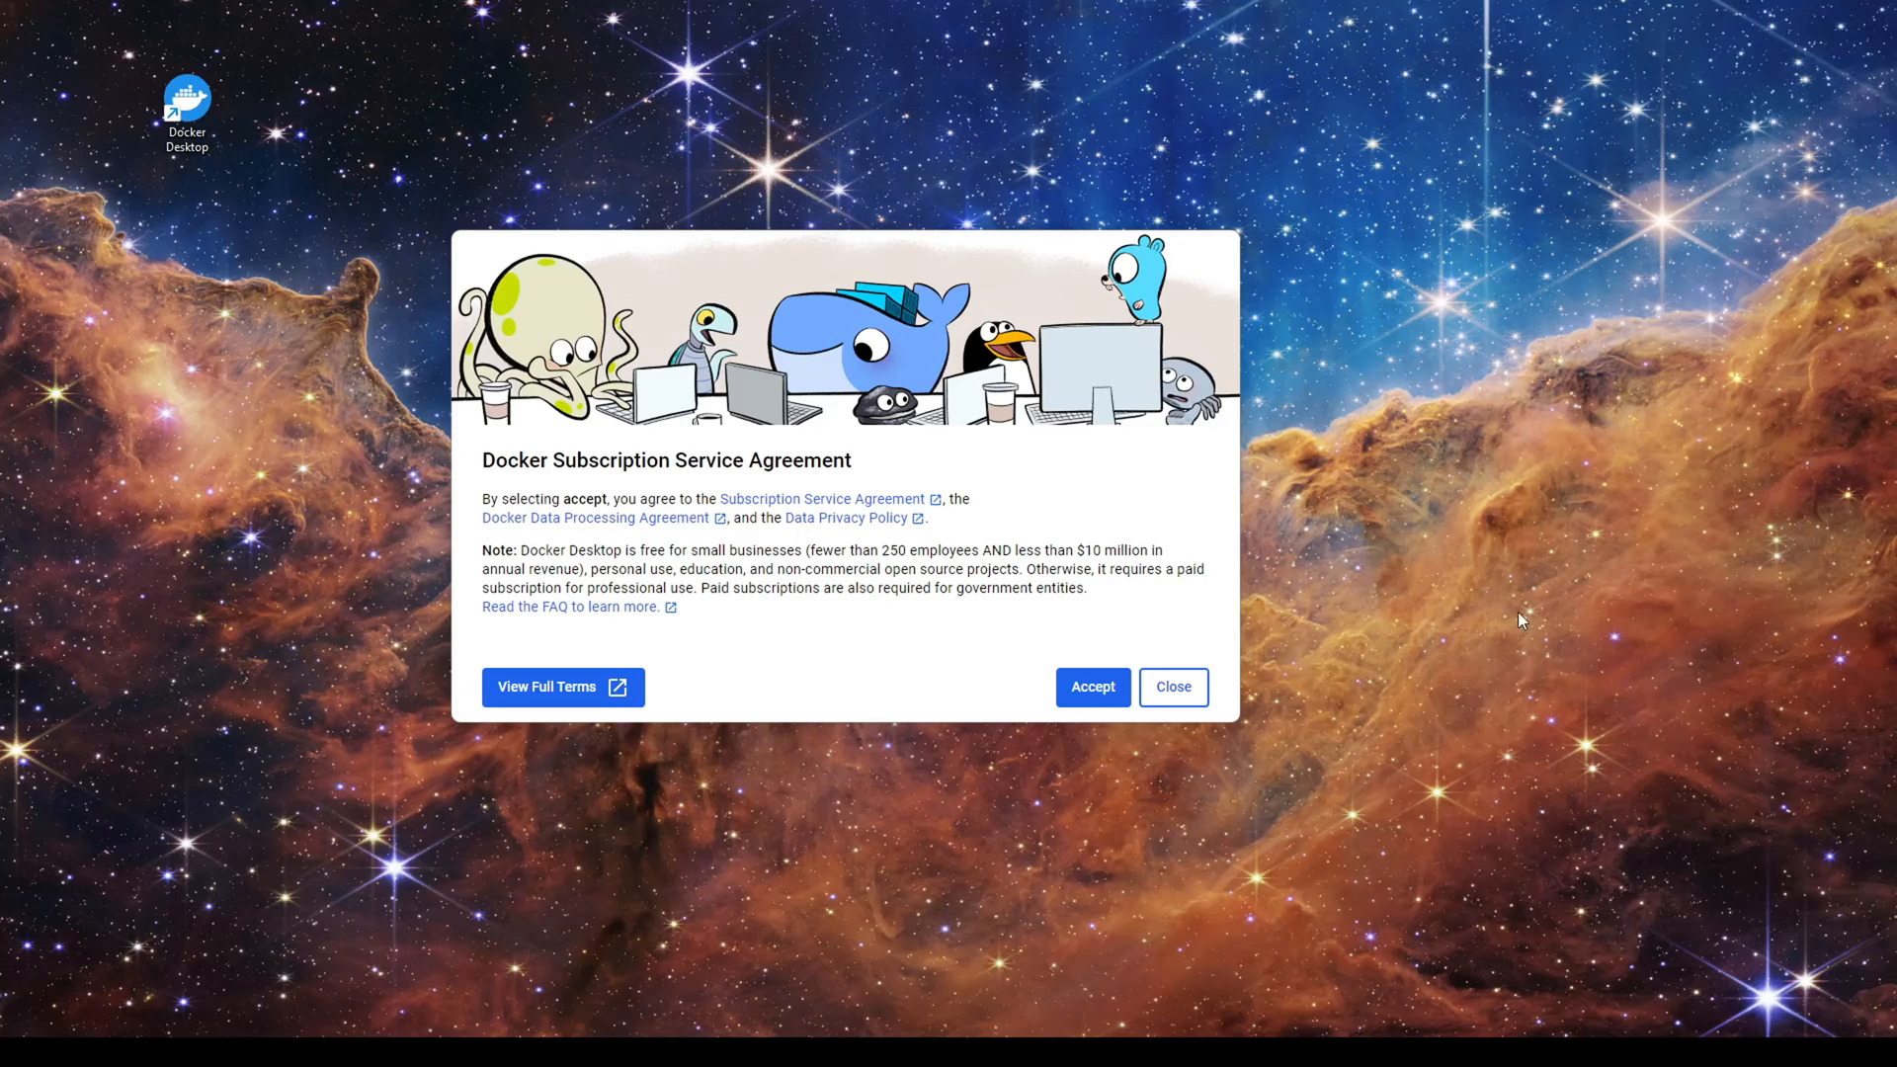
left_click(1089, 689)
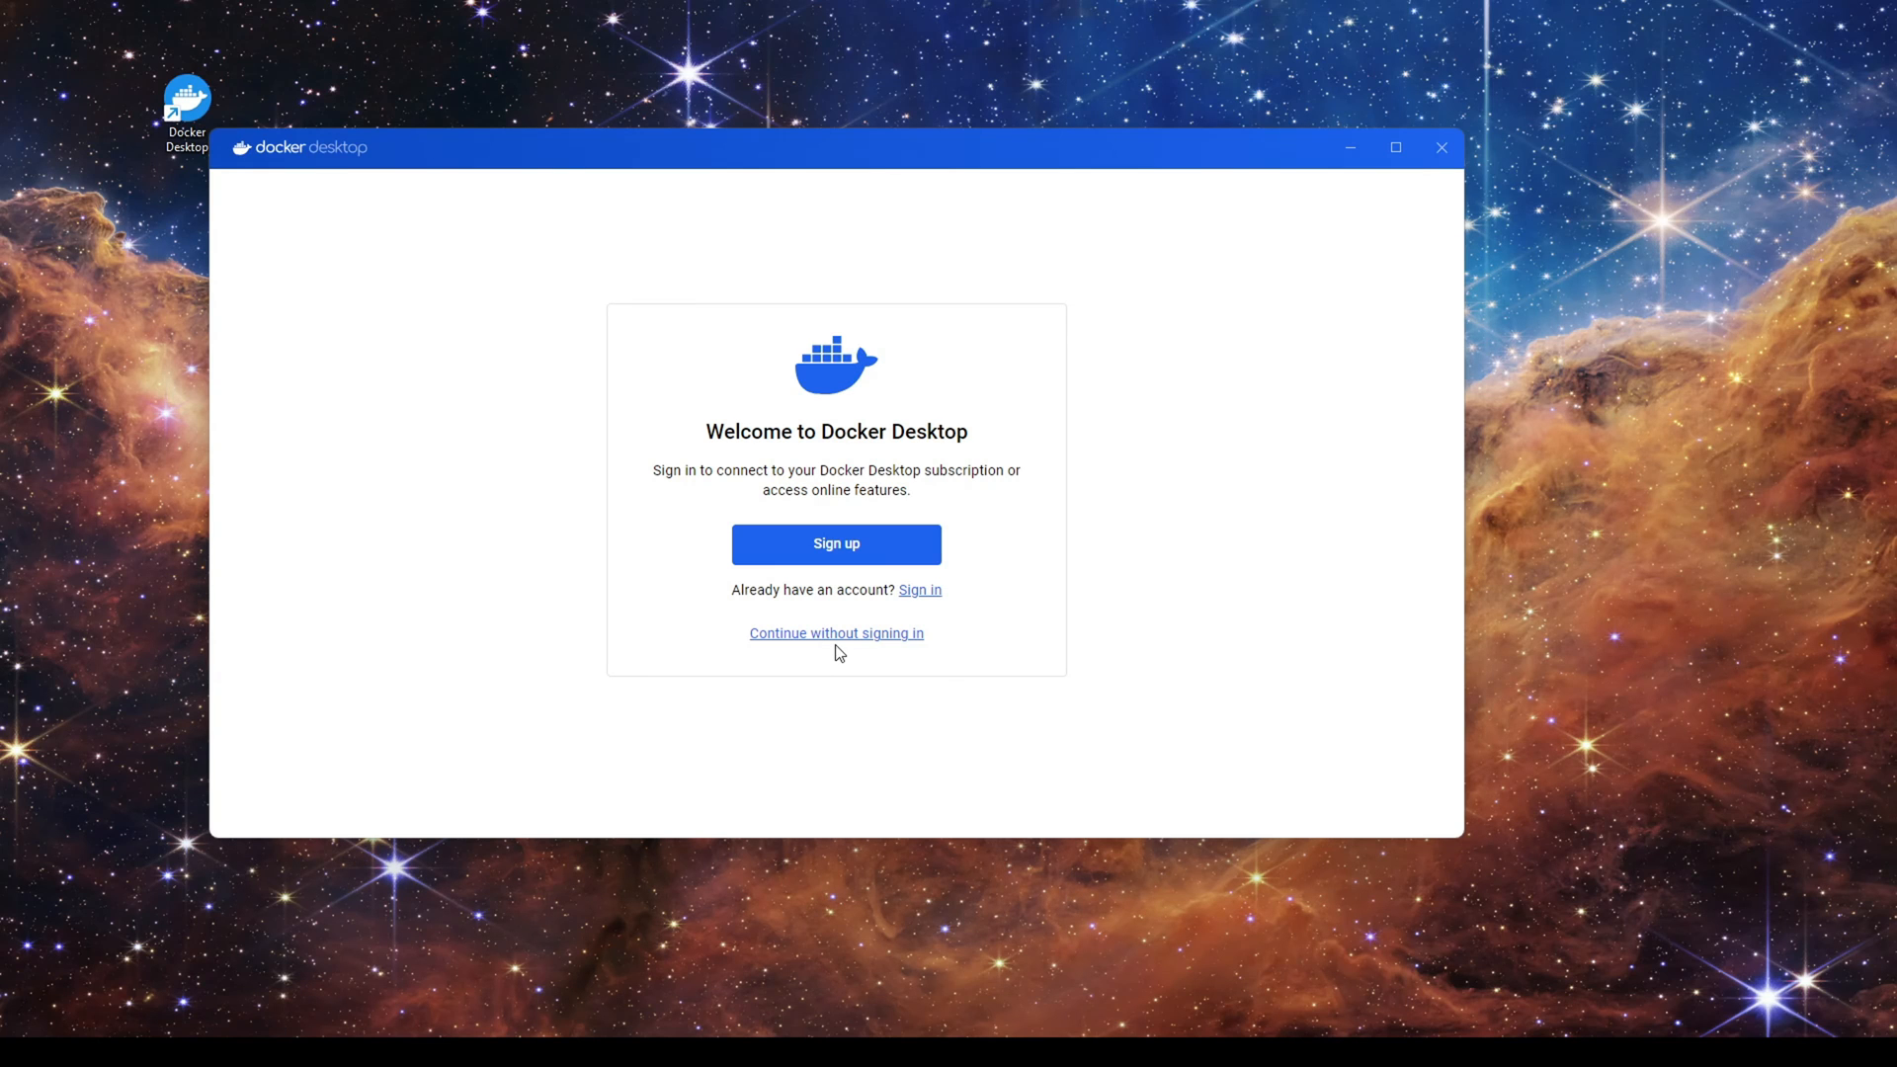
Continue into Docker Desktop without signing in and choose Full-stack developer as the role in the welcome survey
left_click(837, 635)
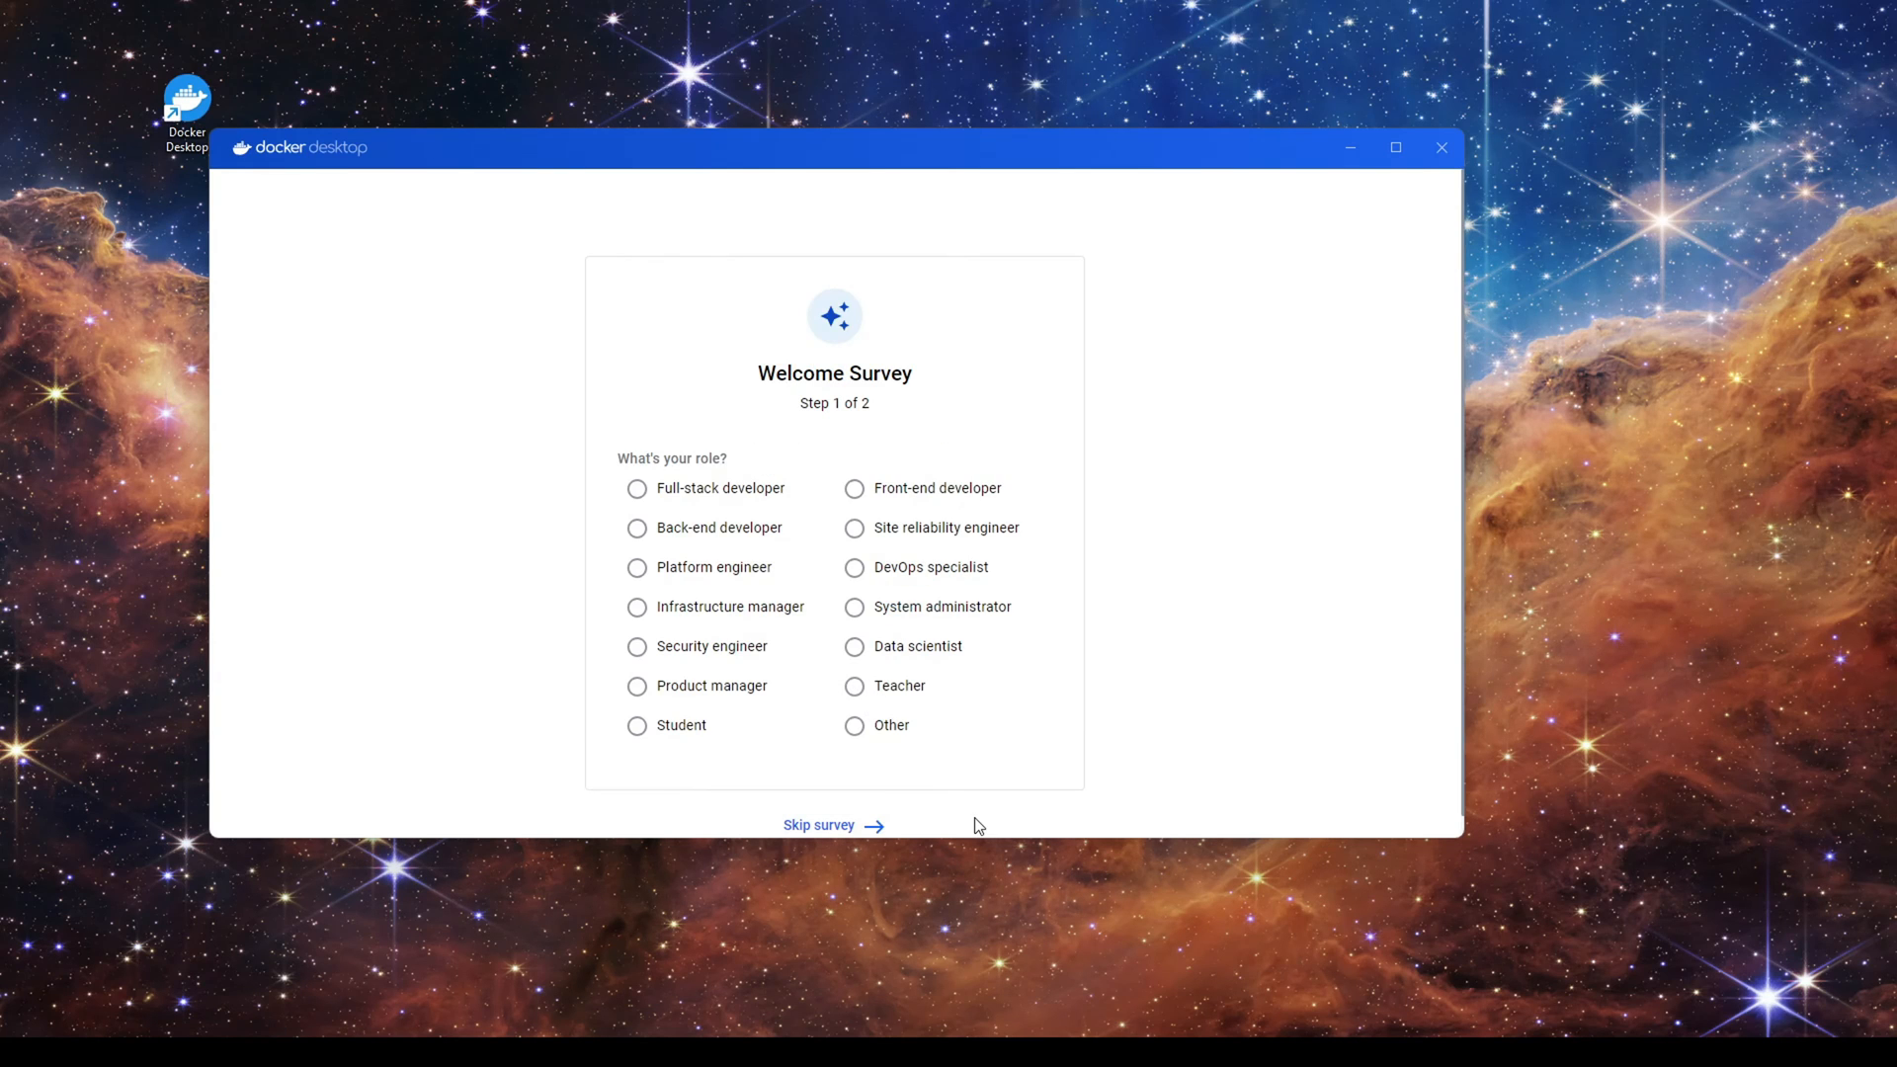
left_click(710, 491)
left_click(1008, 728)
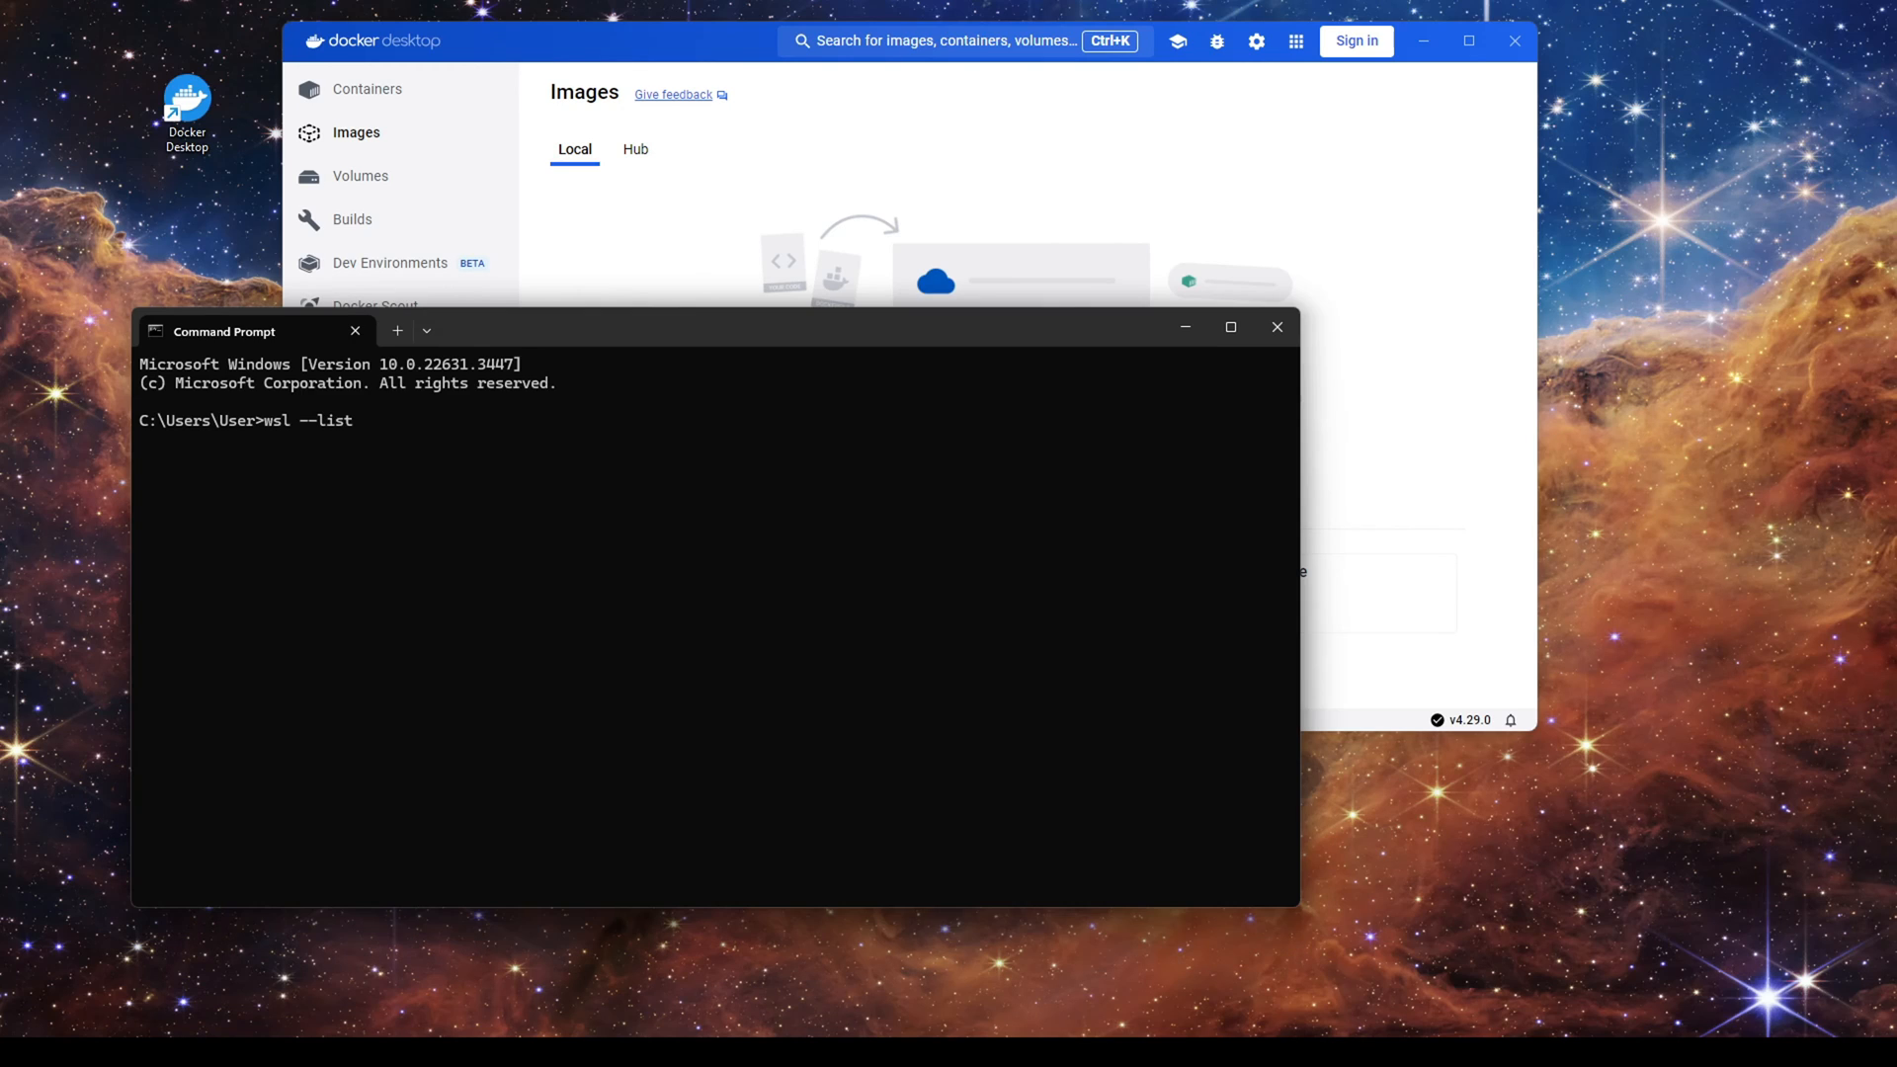
List the installed WSL distributions in Command Prompt with wsl --list and examine the Docker entries
key("Return")
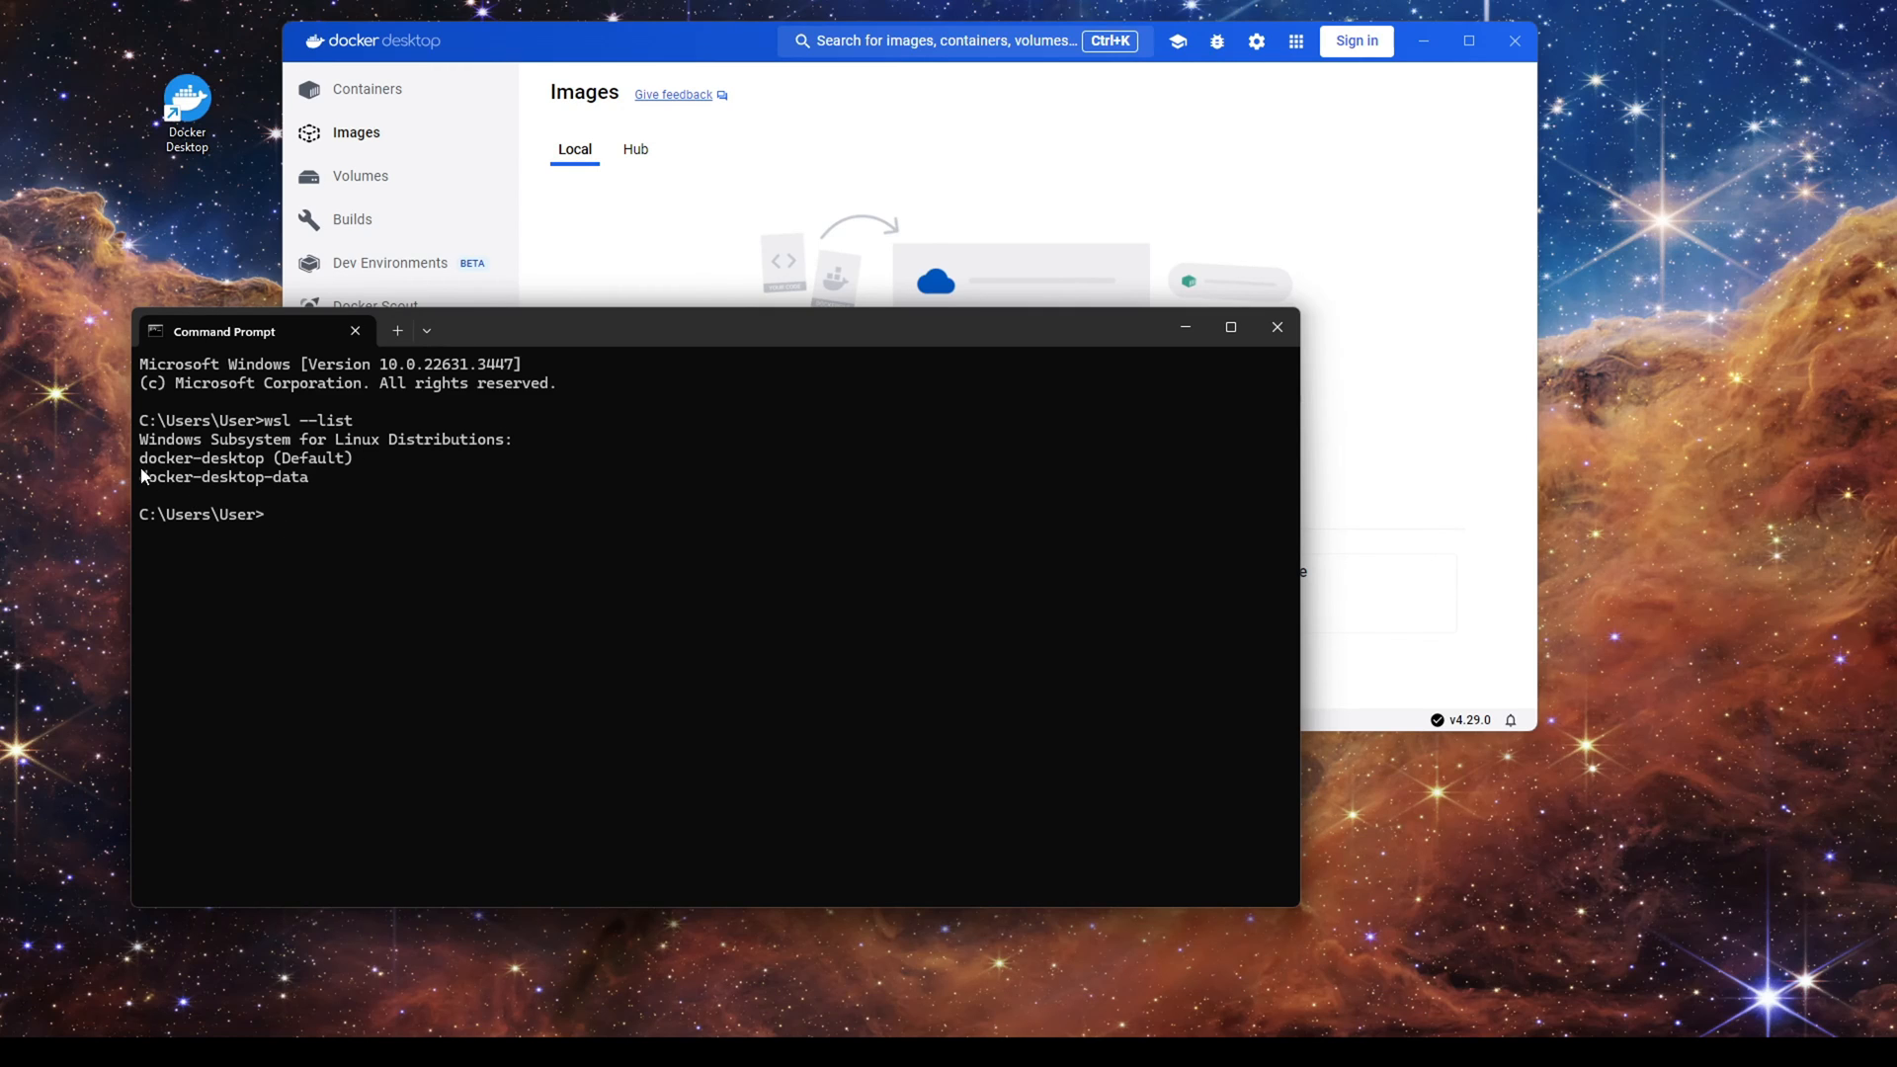
left_click_drag(140, 457, 326, 487)
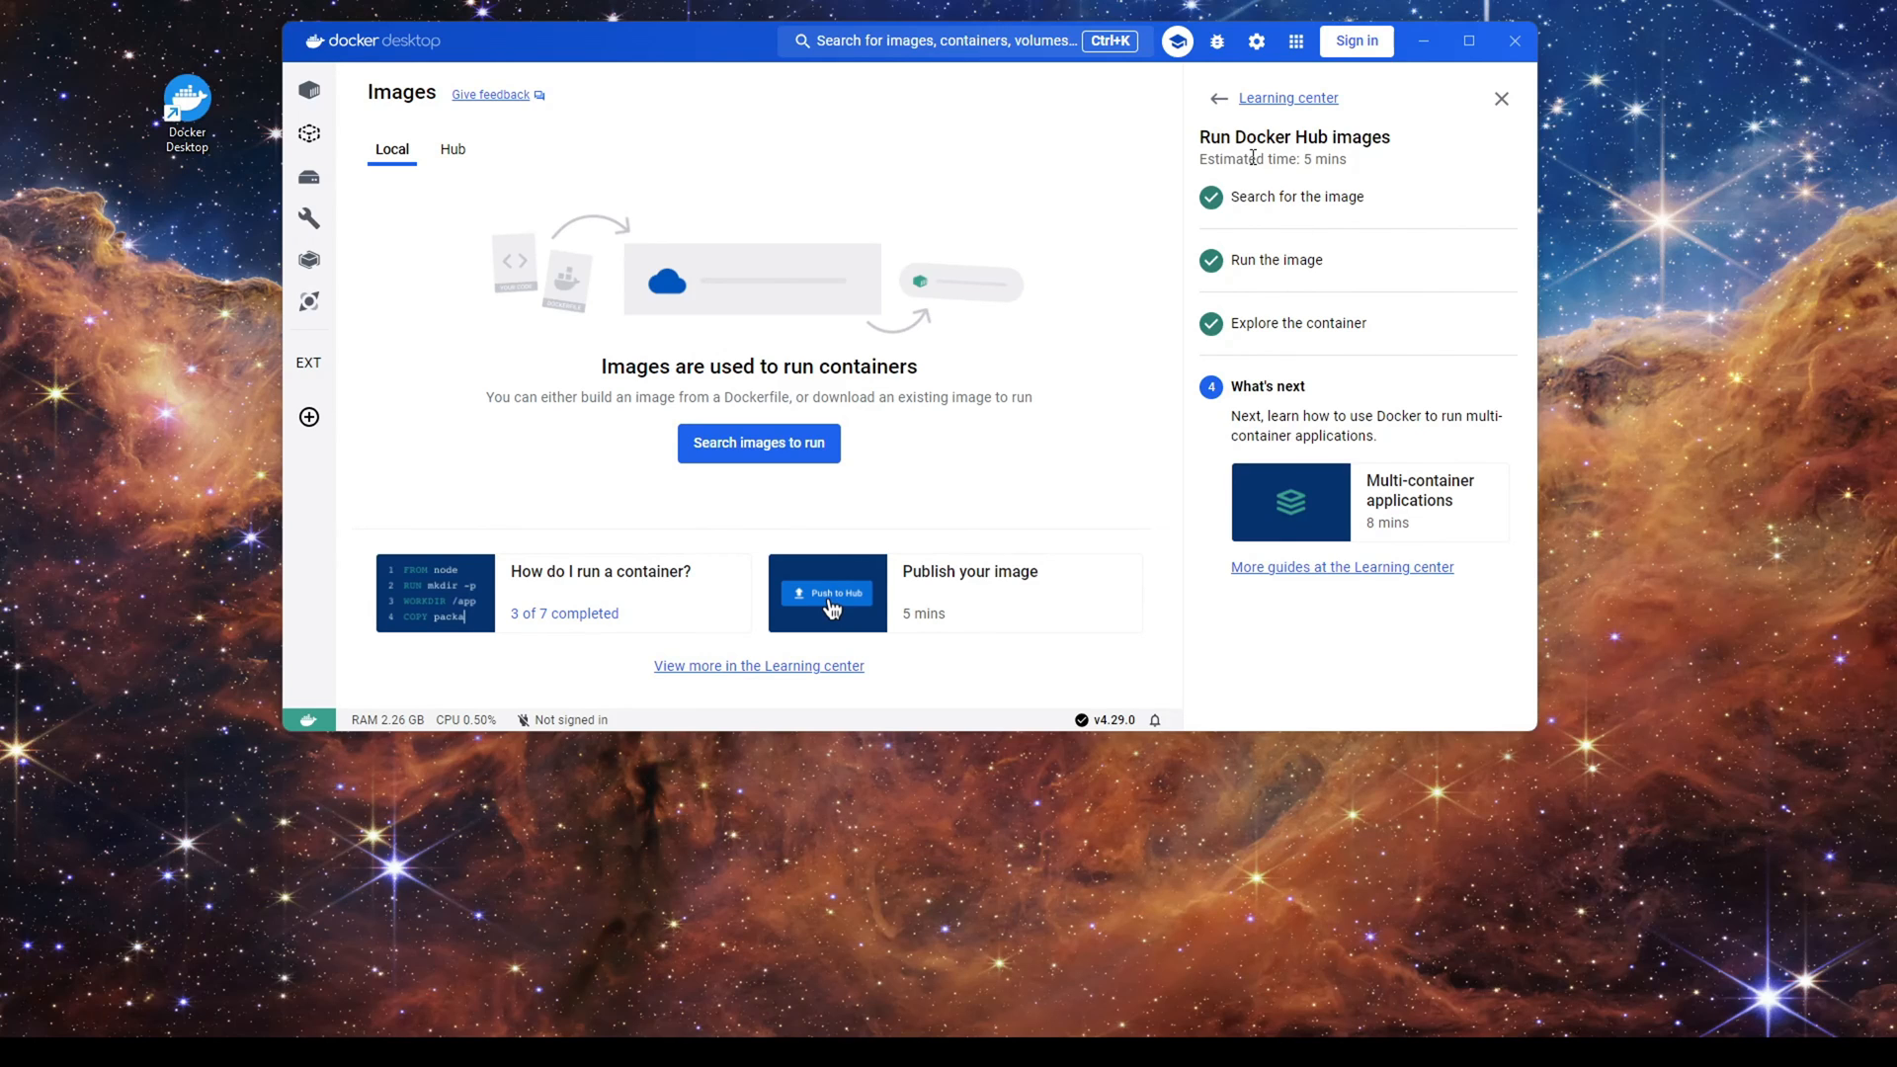
Following the Run Docker Hub images guide, search for welcome-to-docker and pull the docker/welcome-to-docker:latest image
left_click(1268, 197)
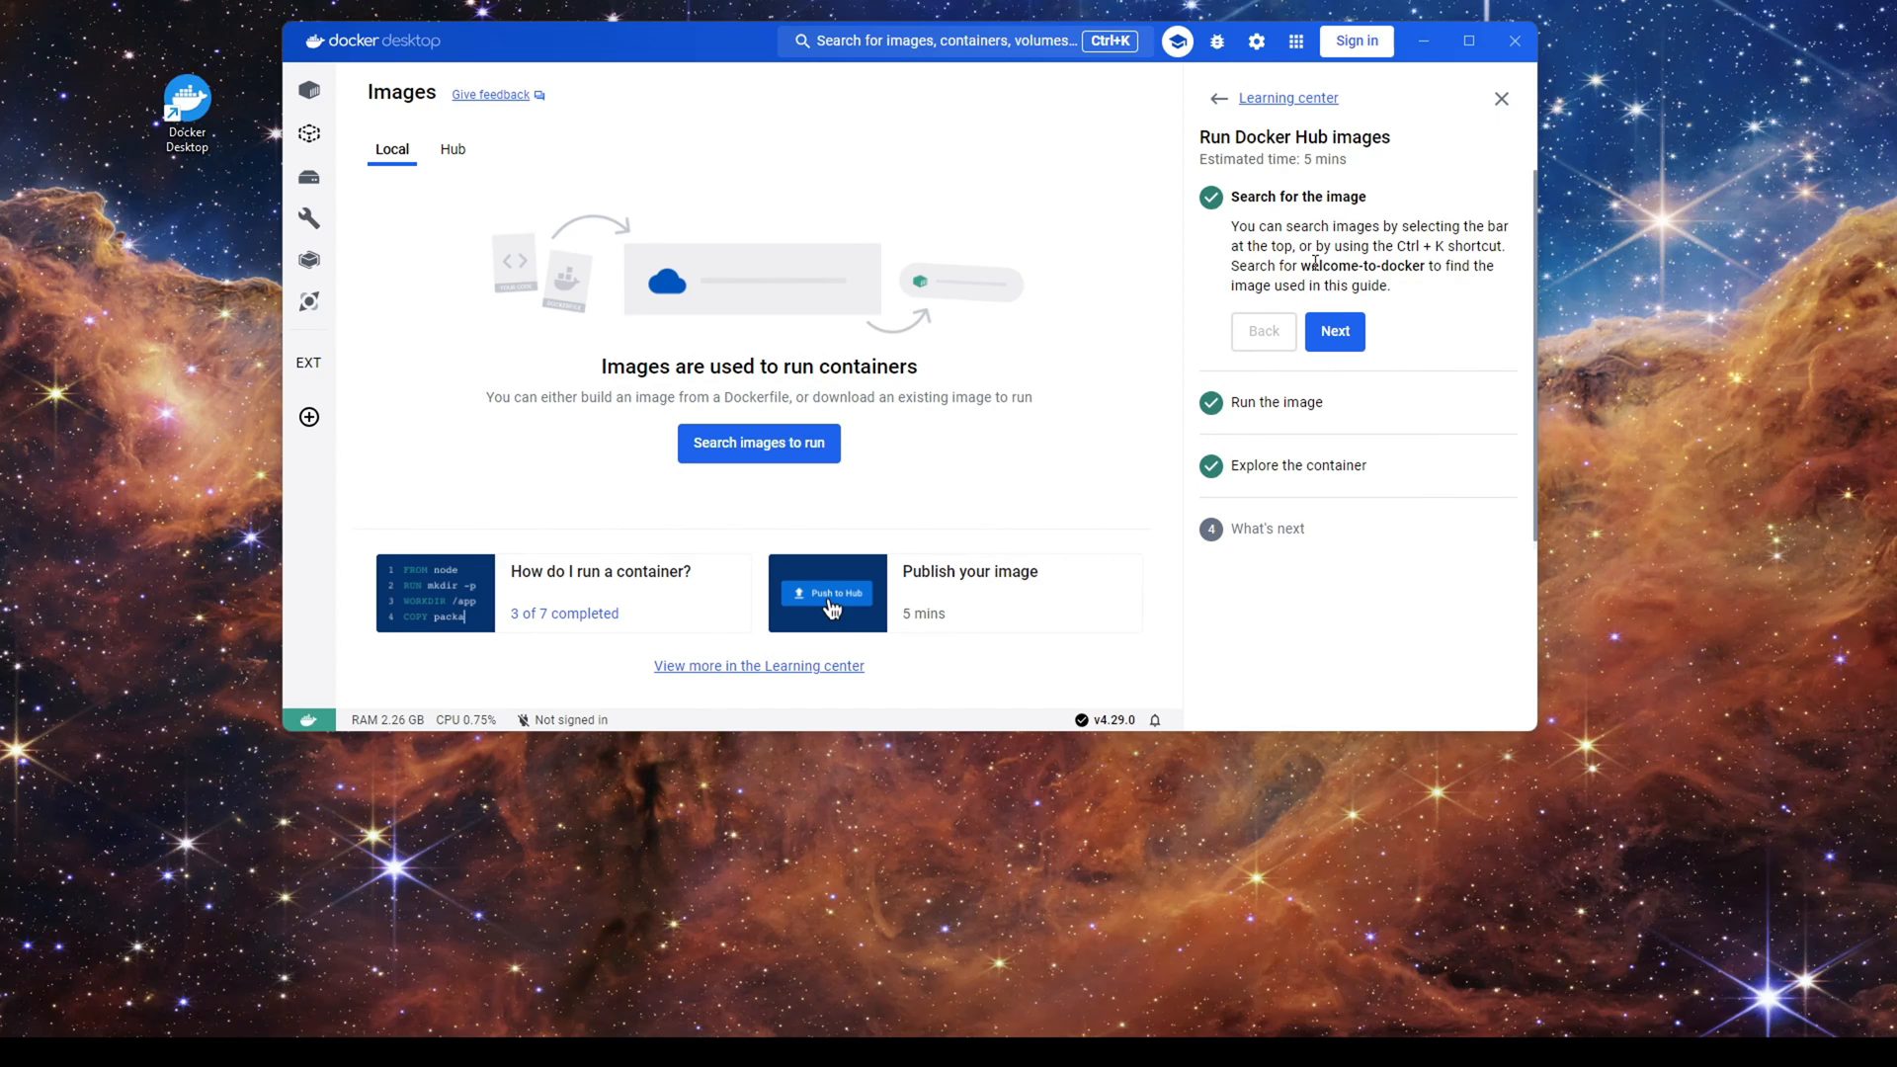
left_click_drag(1300, 266, 1426, 265)
left_click(949, 40)
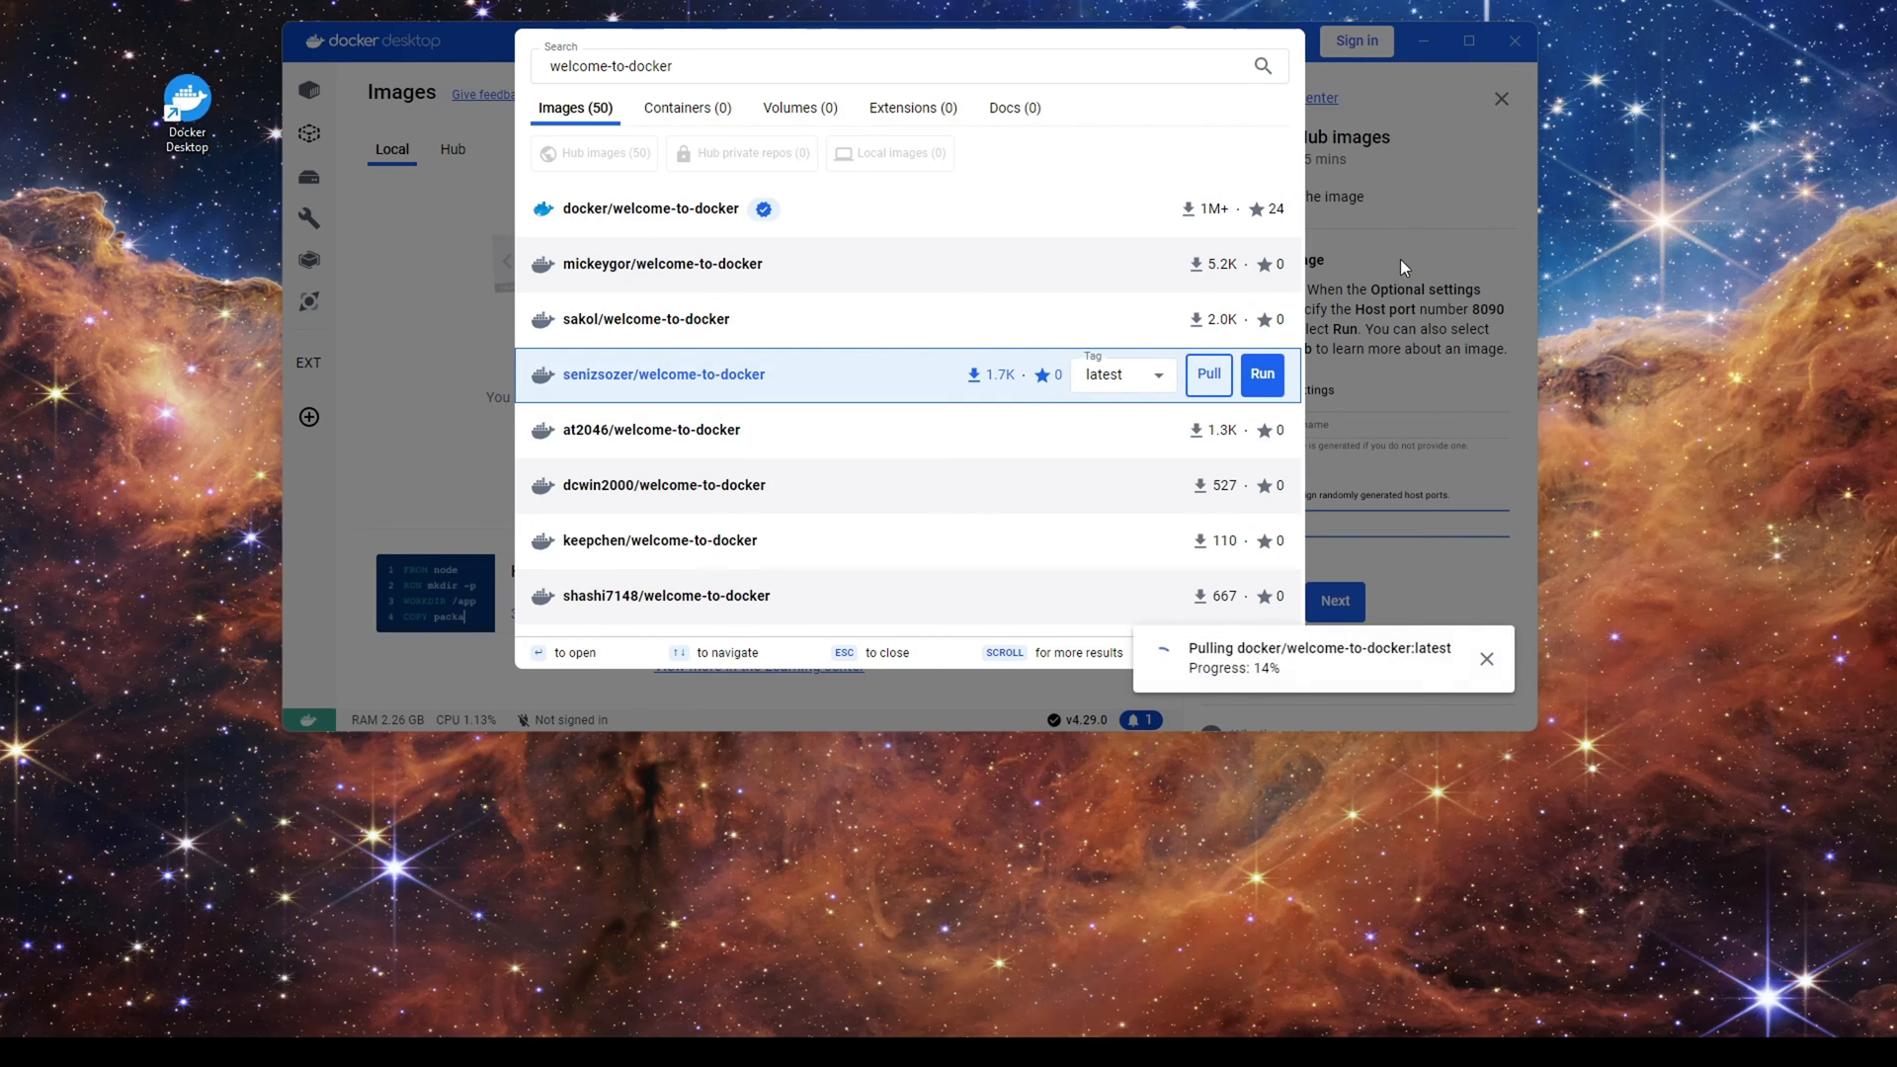
left_click(1386, 197)
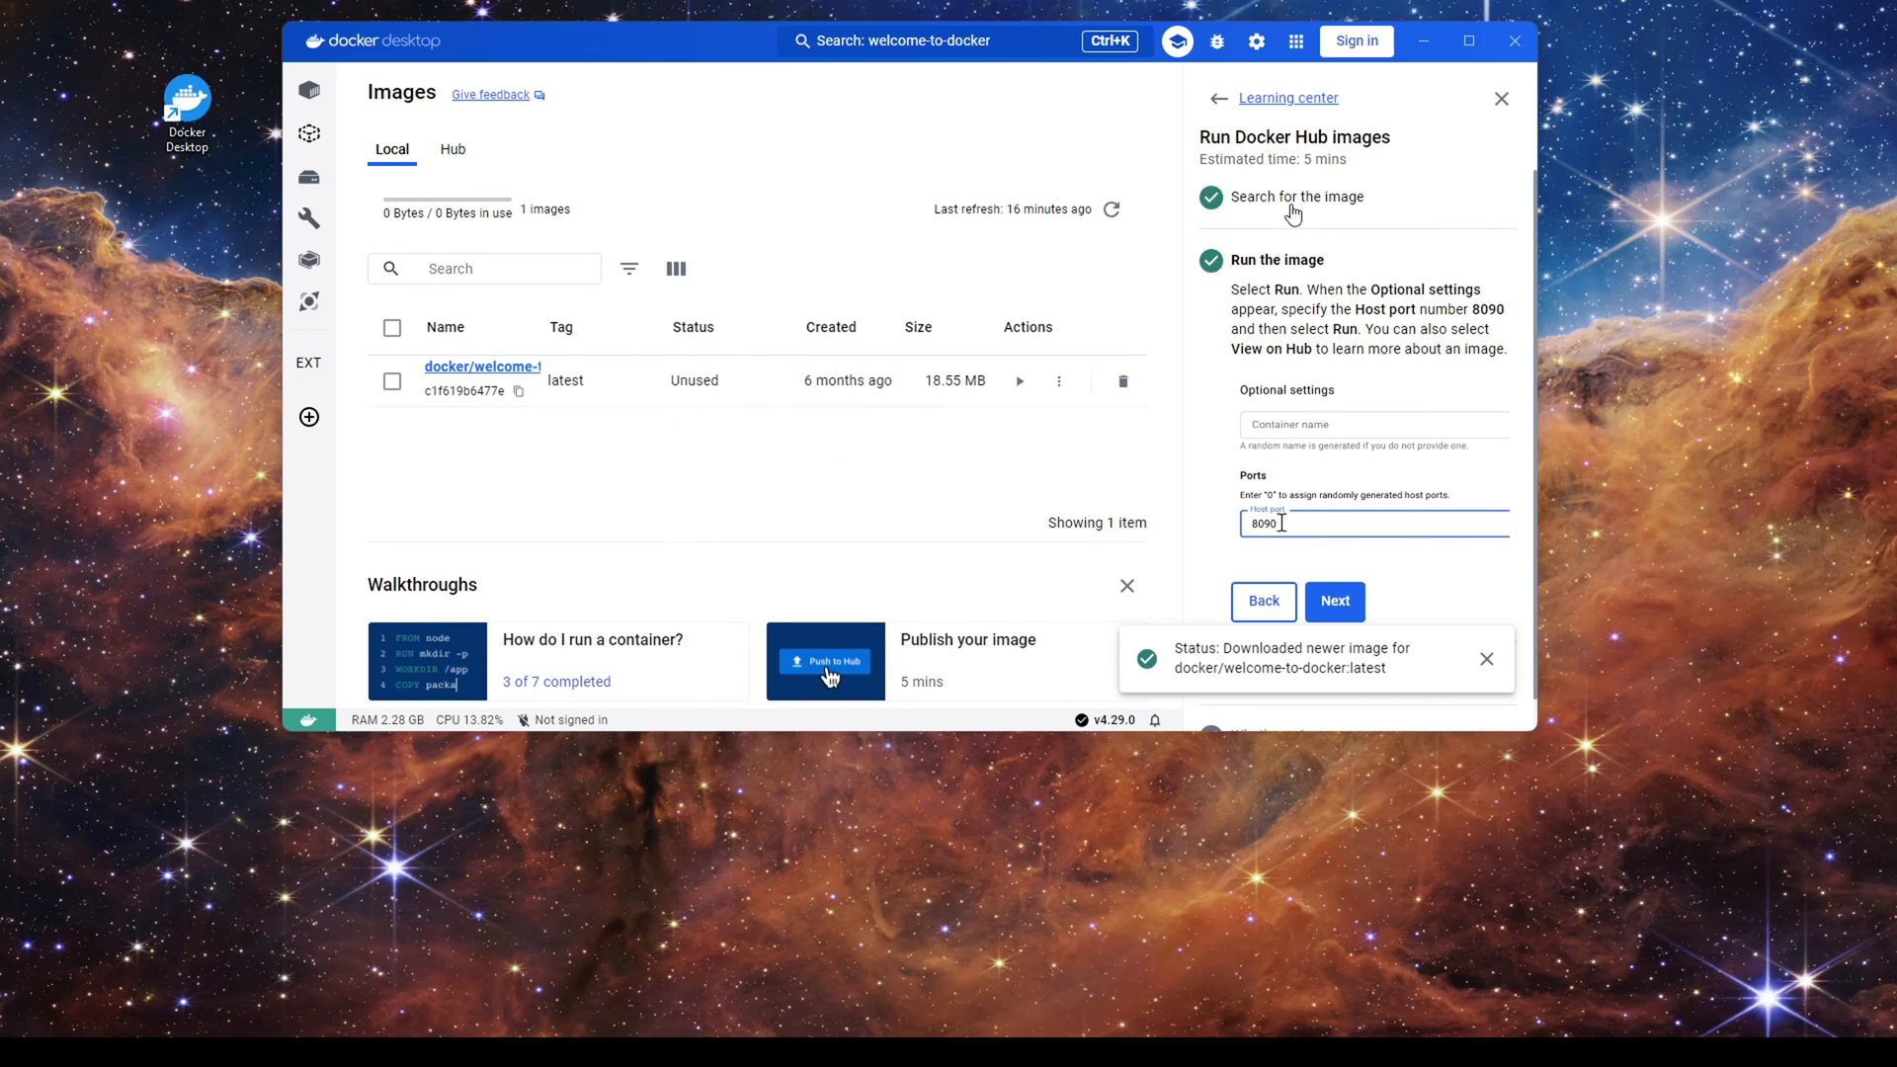
Run a new container from the local docker/welcome-to-docker image with host port 8090, following the guide's Run the image section
left_click(1292, 214)
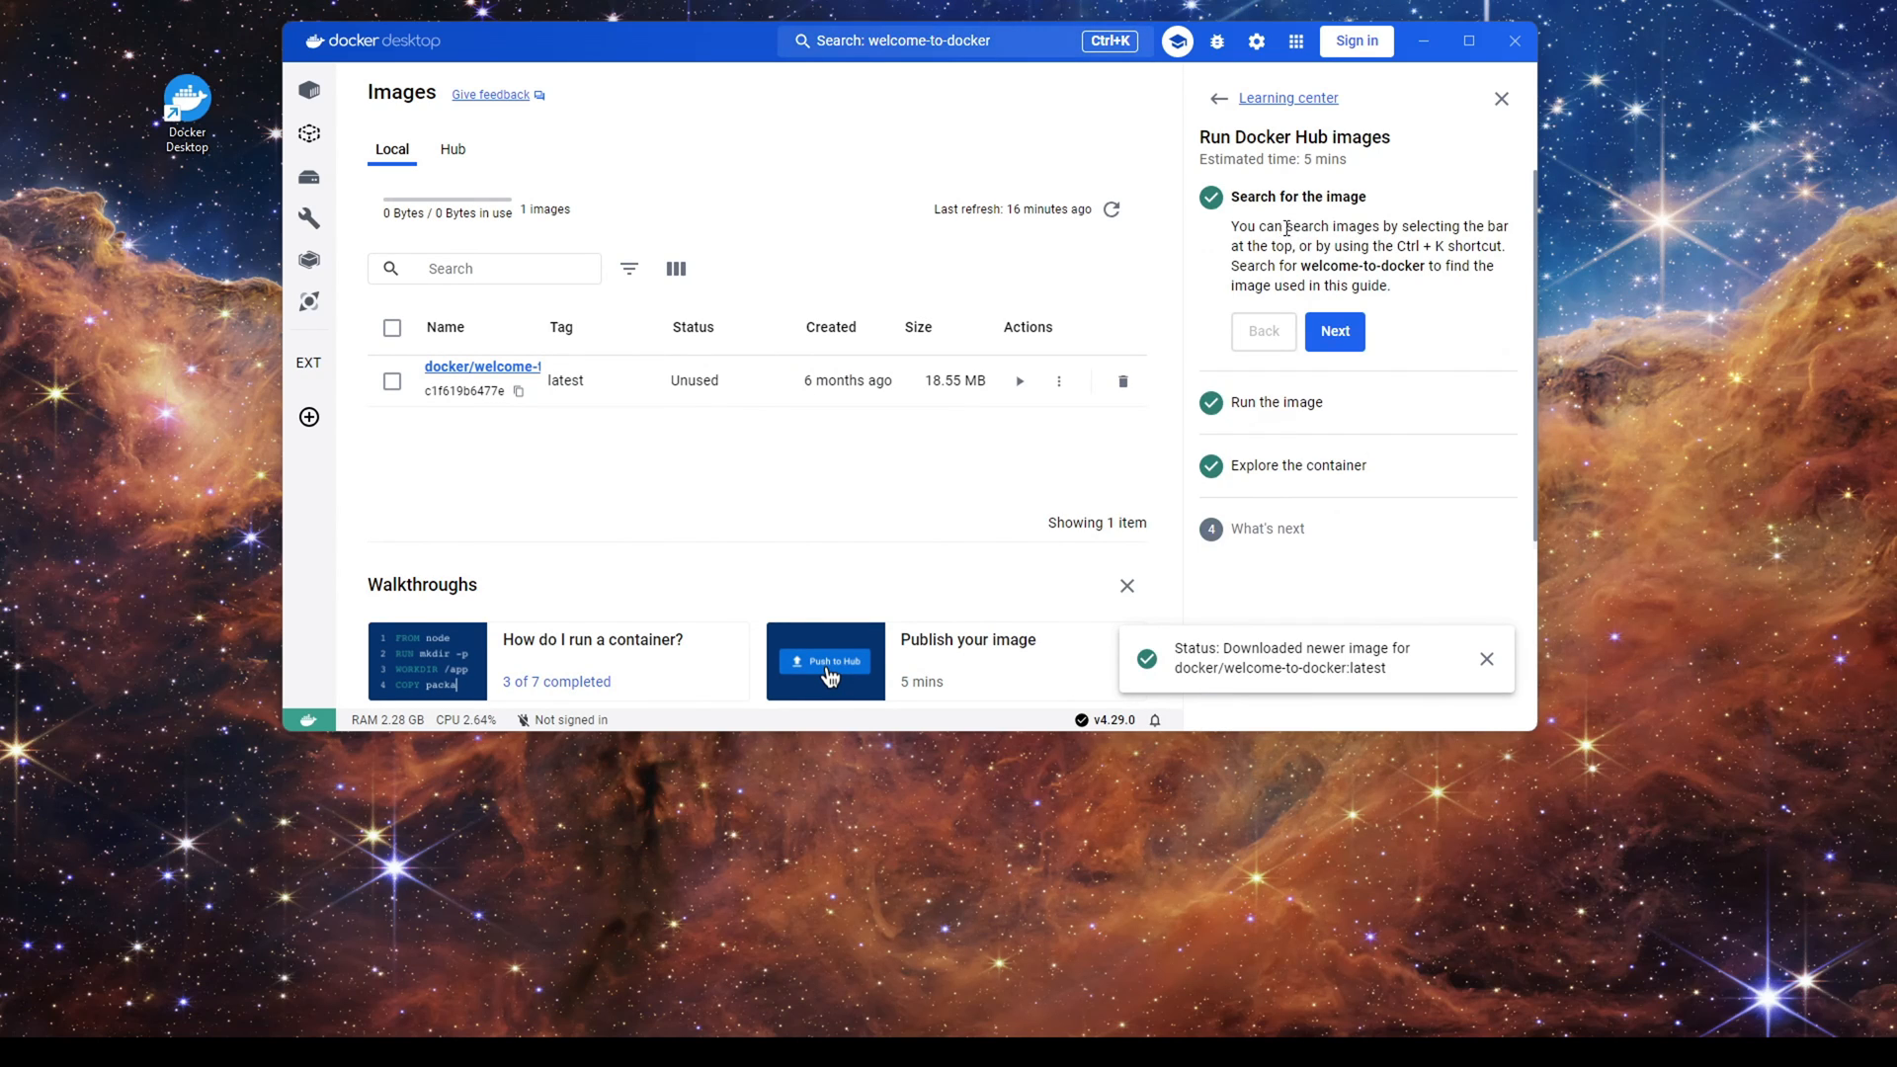
left_click(1264, 395)
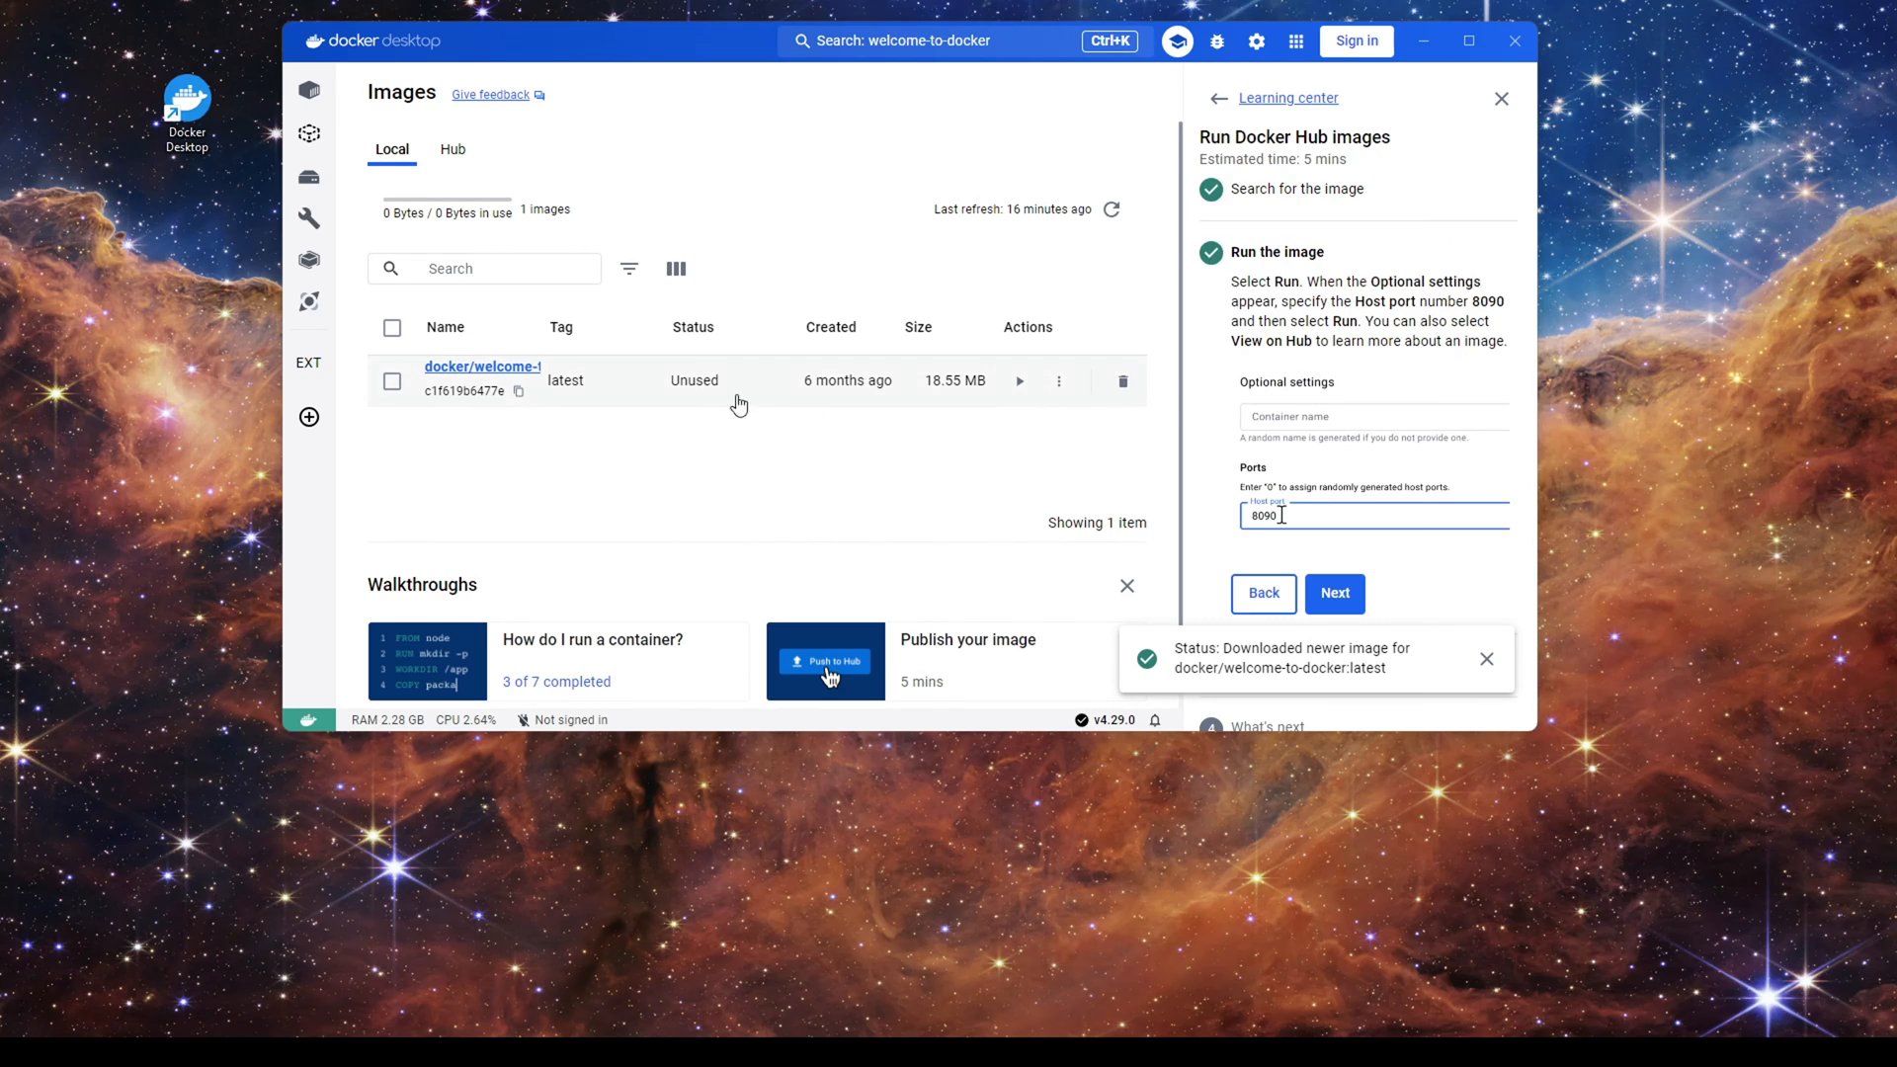
left_click(1020, 382)
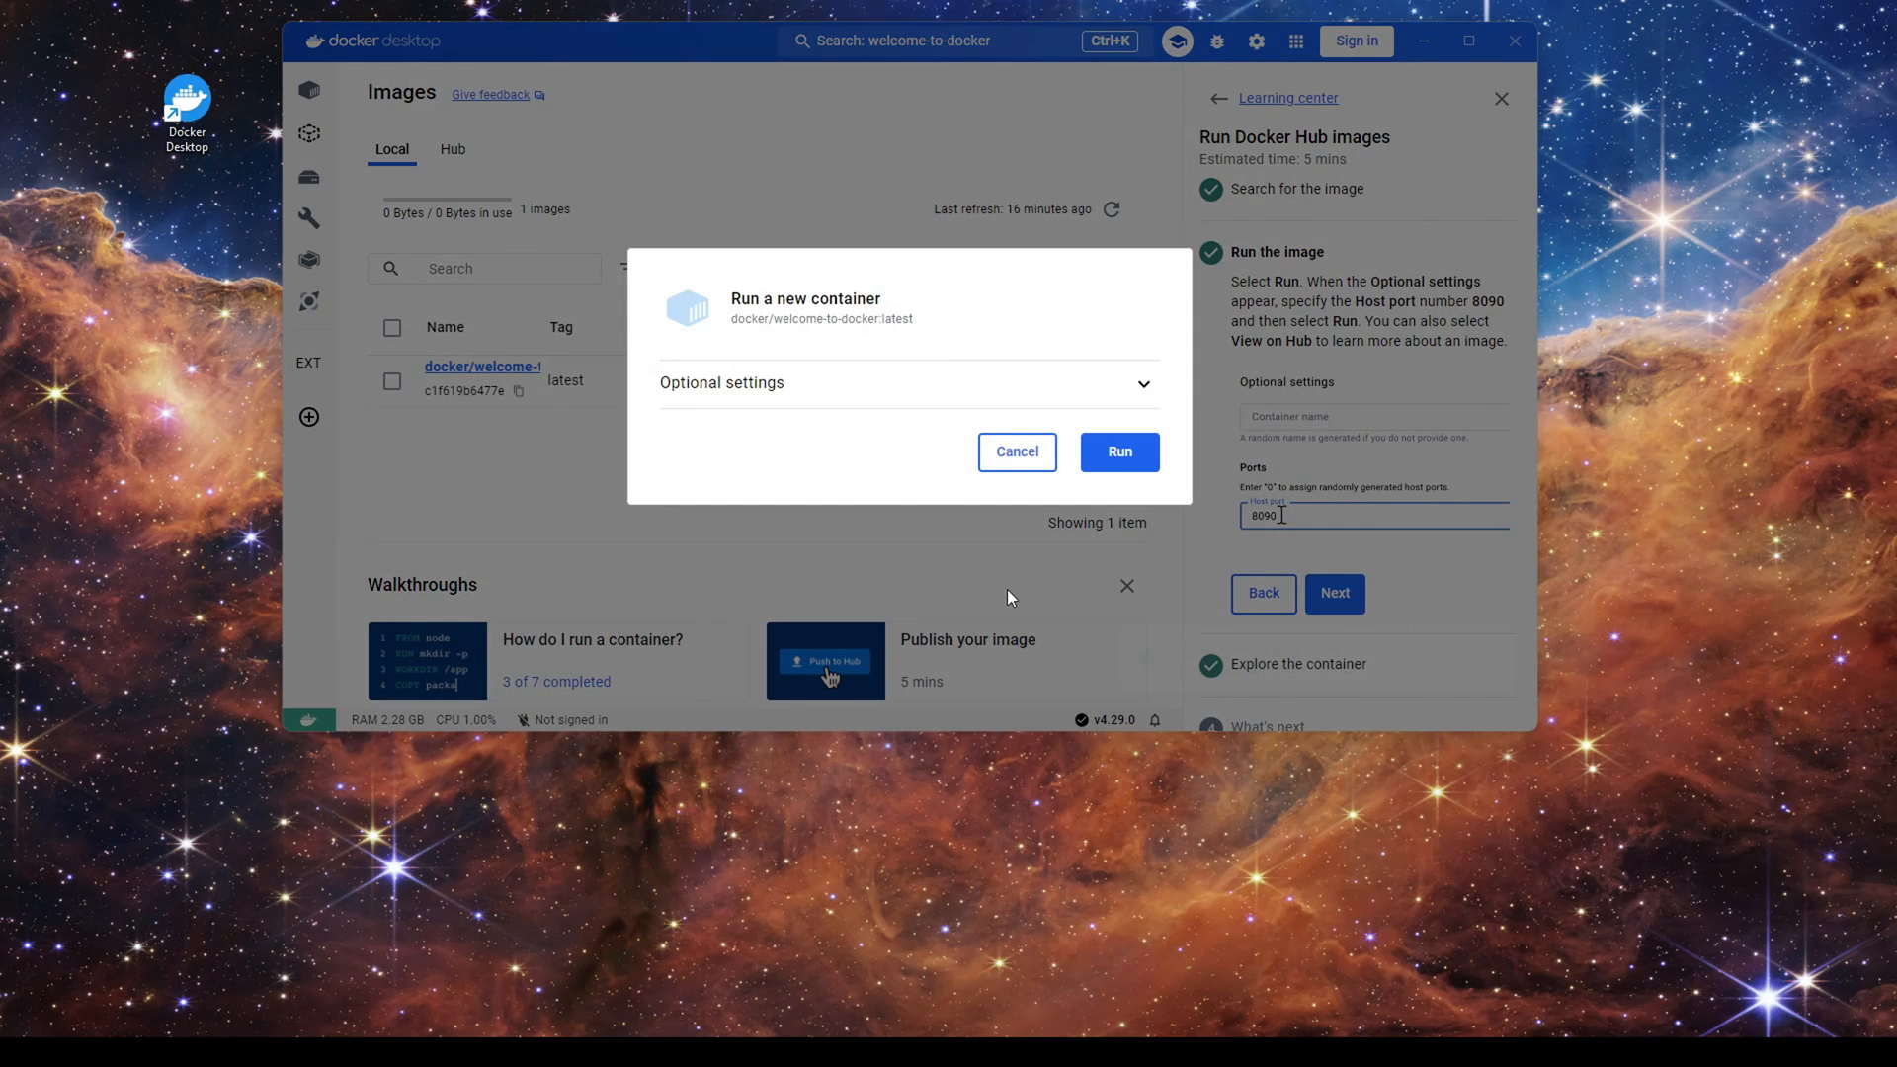
left_click(1118, 383)
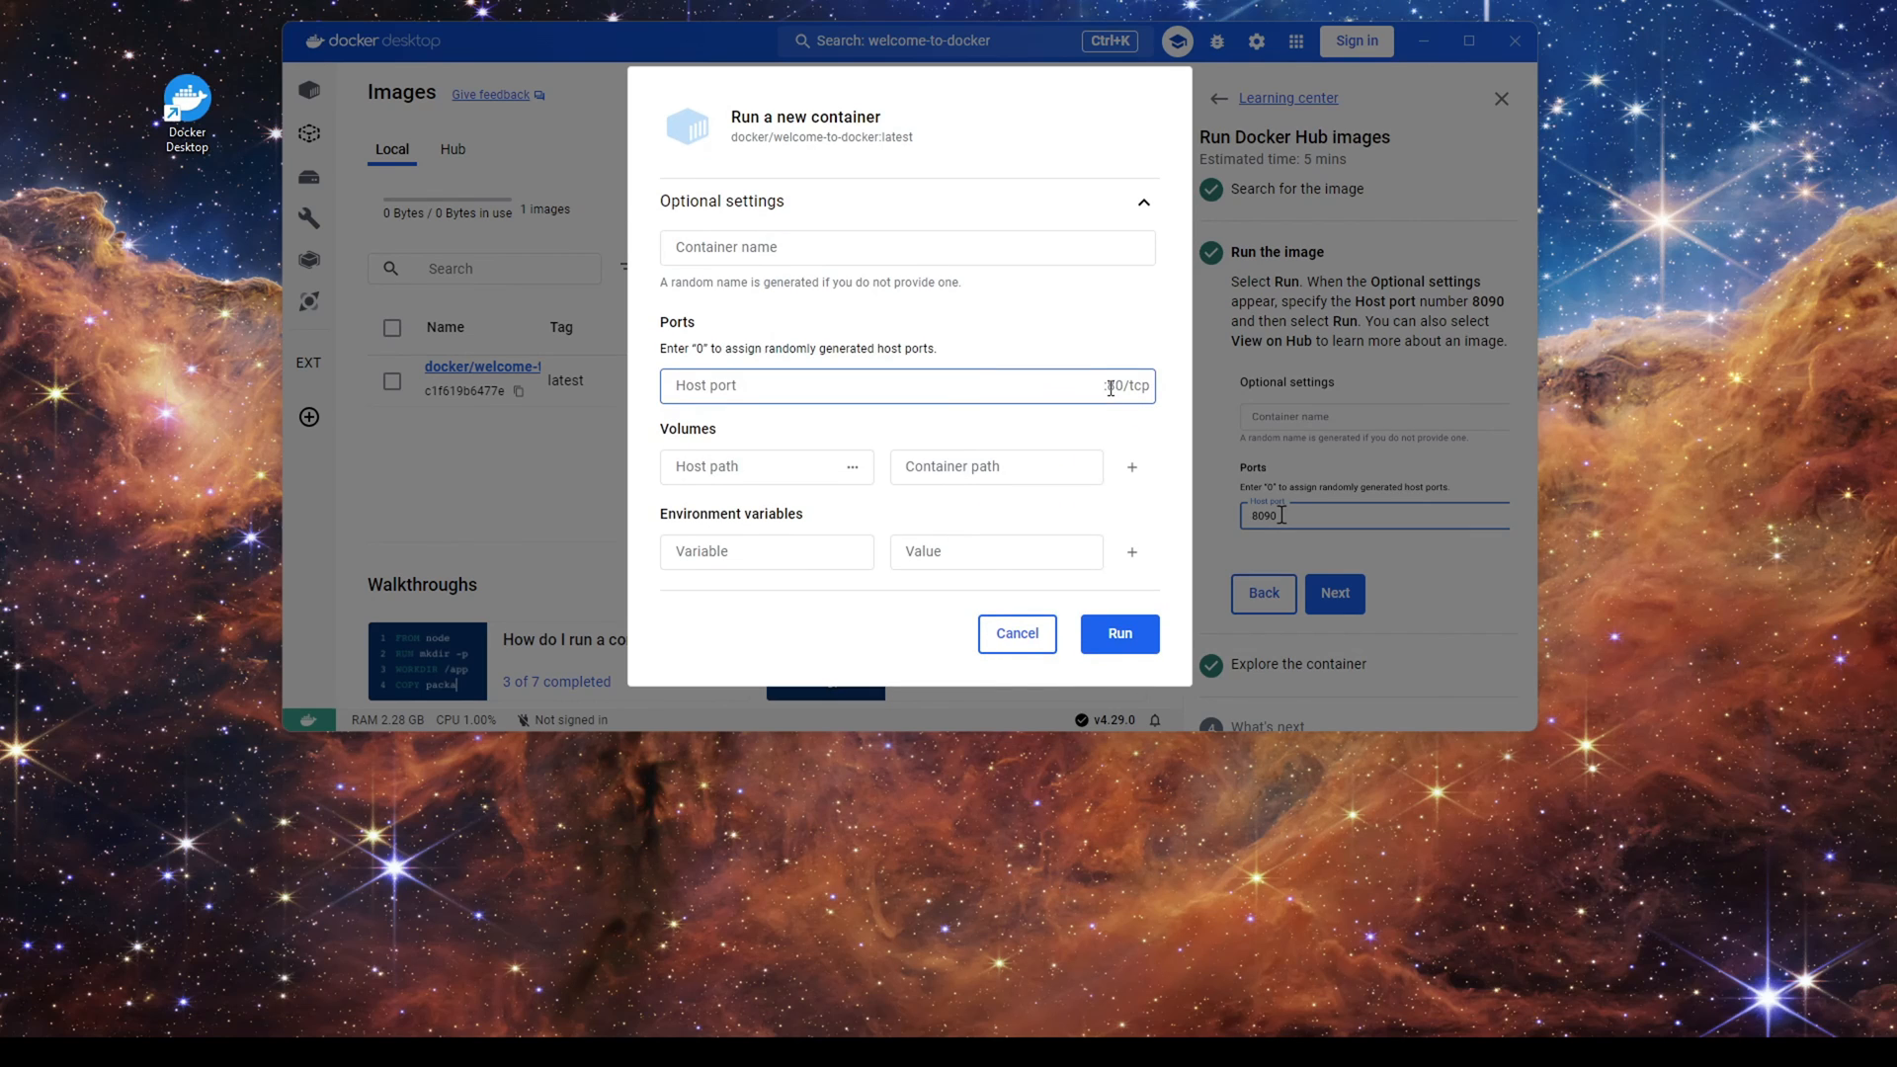
left_click(874, 385)
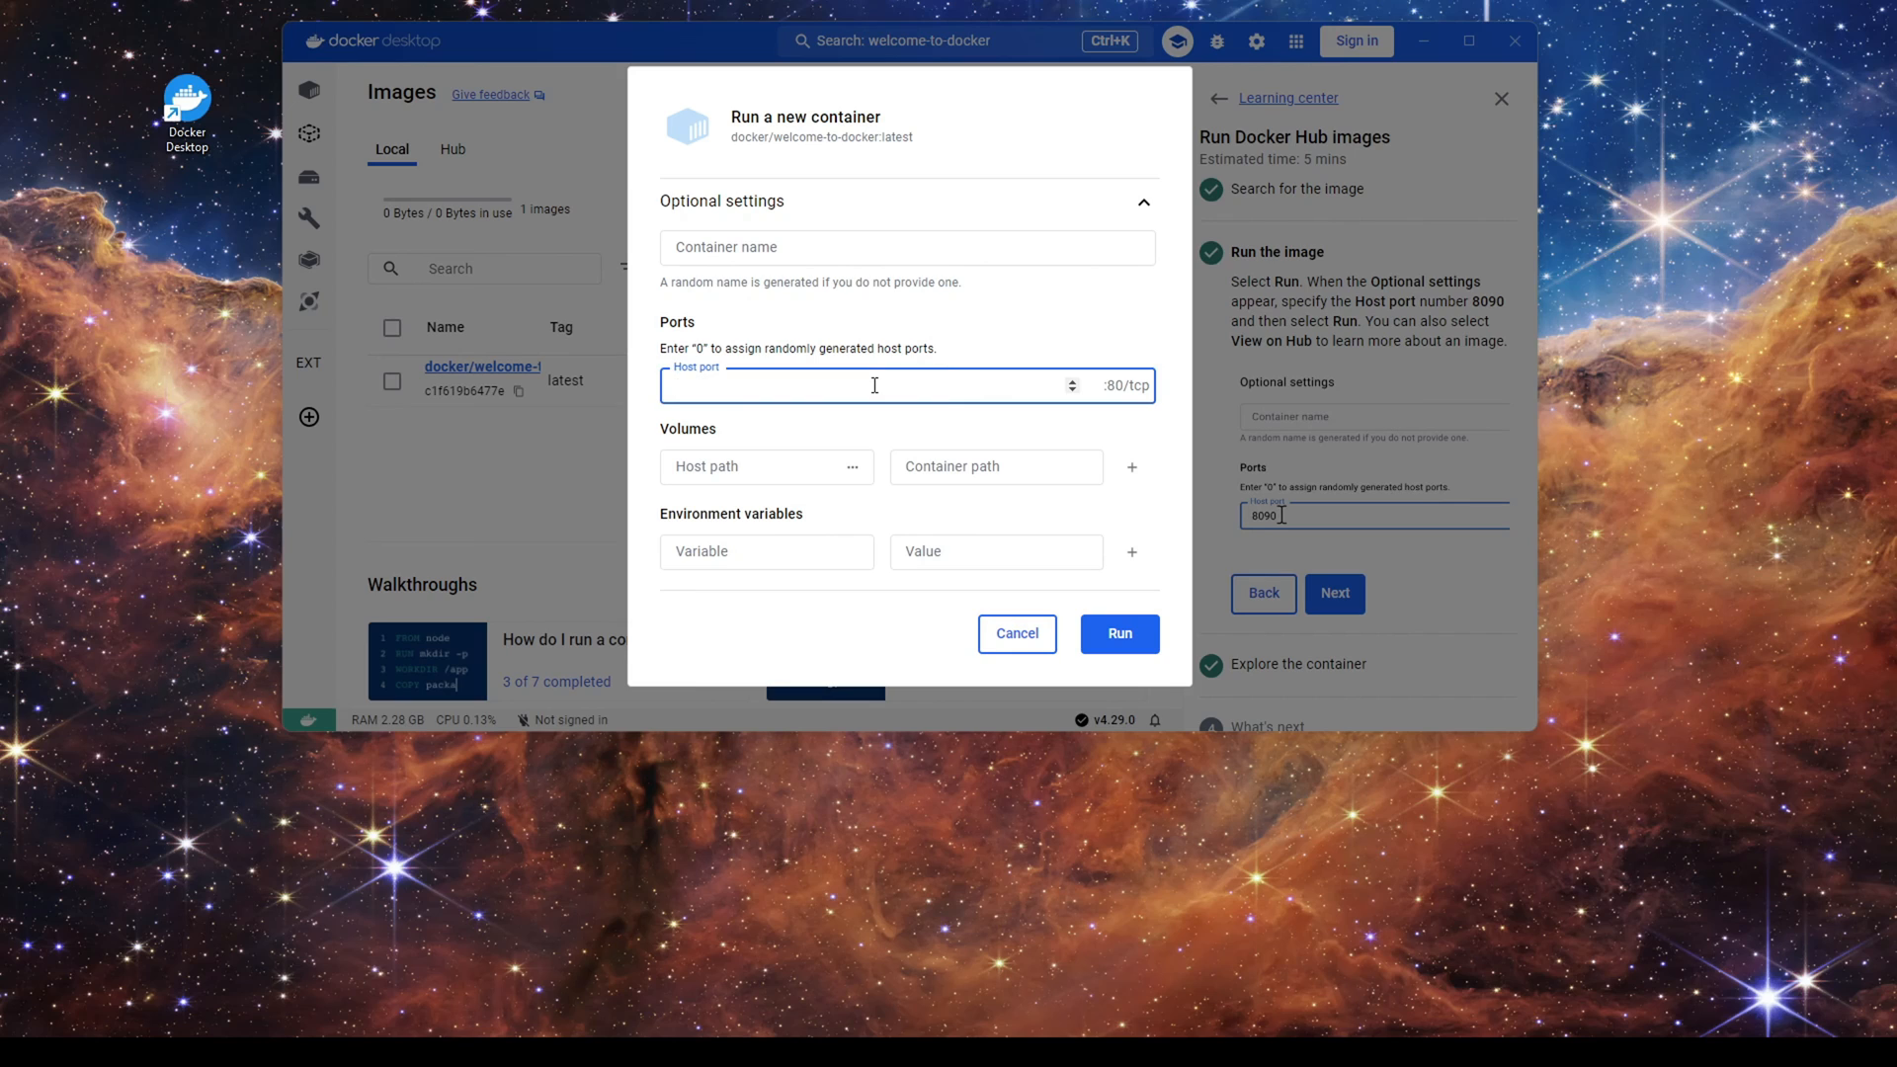
type("8090")
left_click(1120, 634)
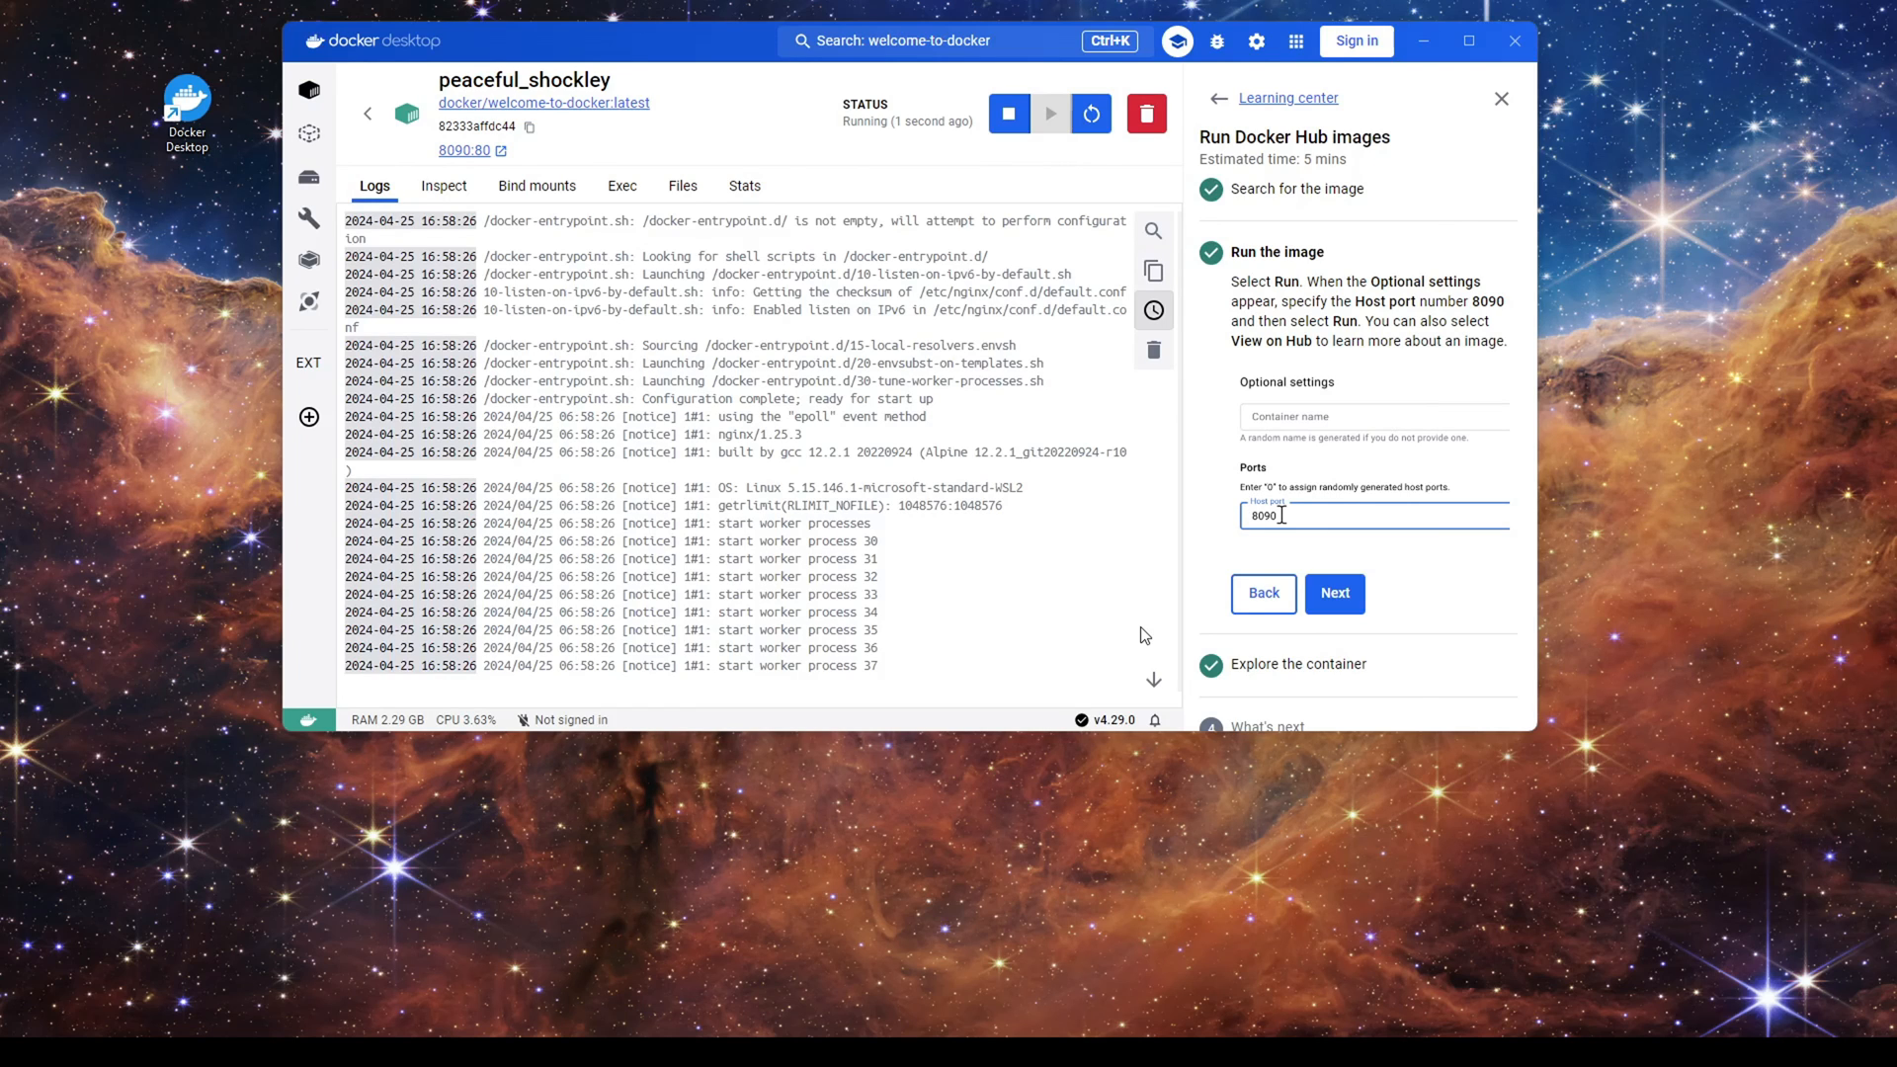
Advance the guide to Explore the container, view the container list, and open the container's page at localhost:8090 in a maximized browser window
left_click(1334, 593)
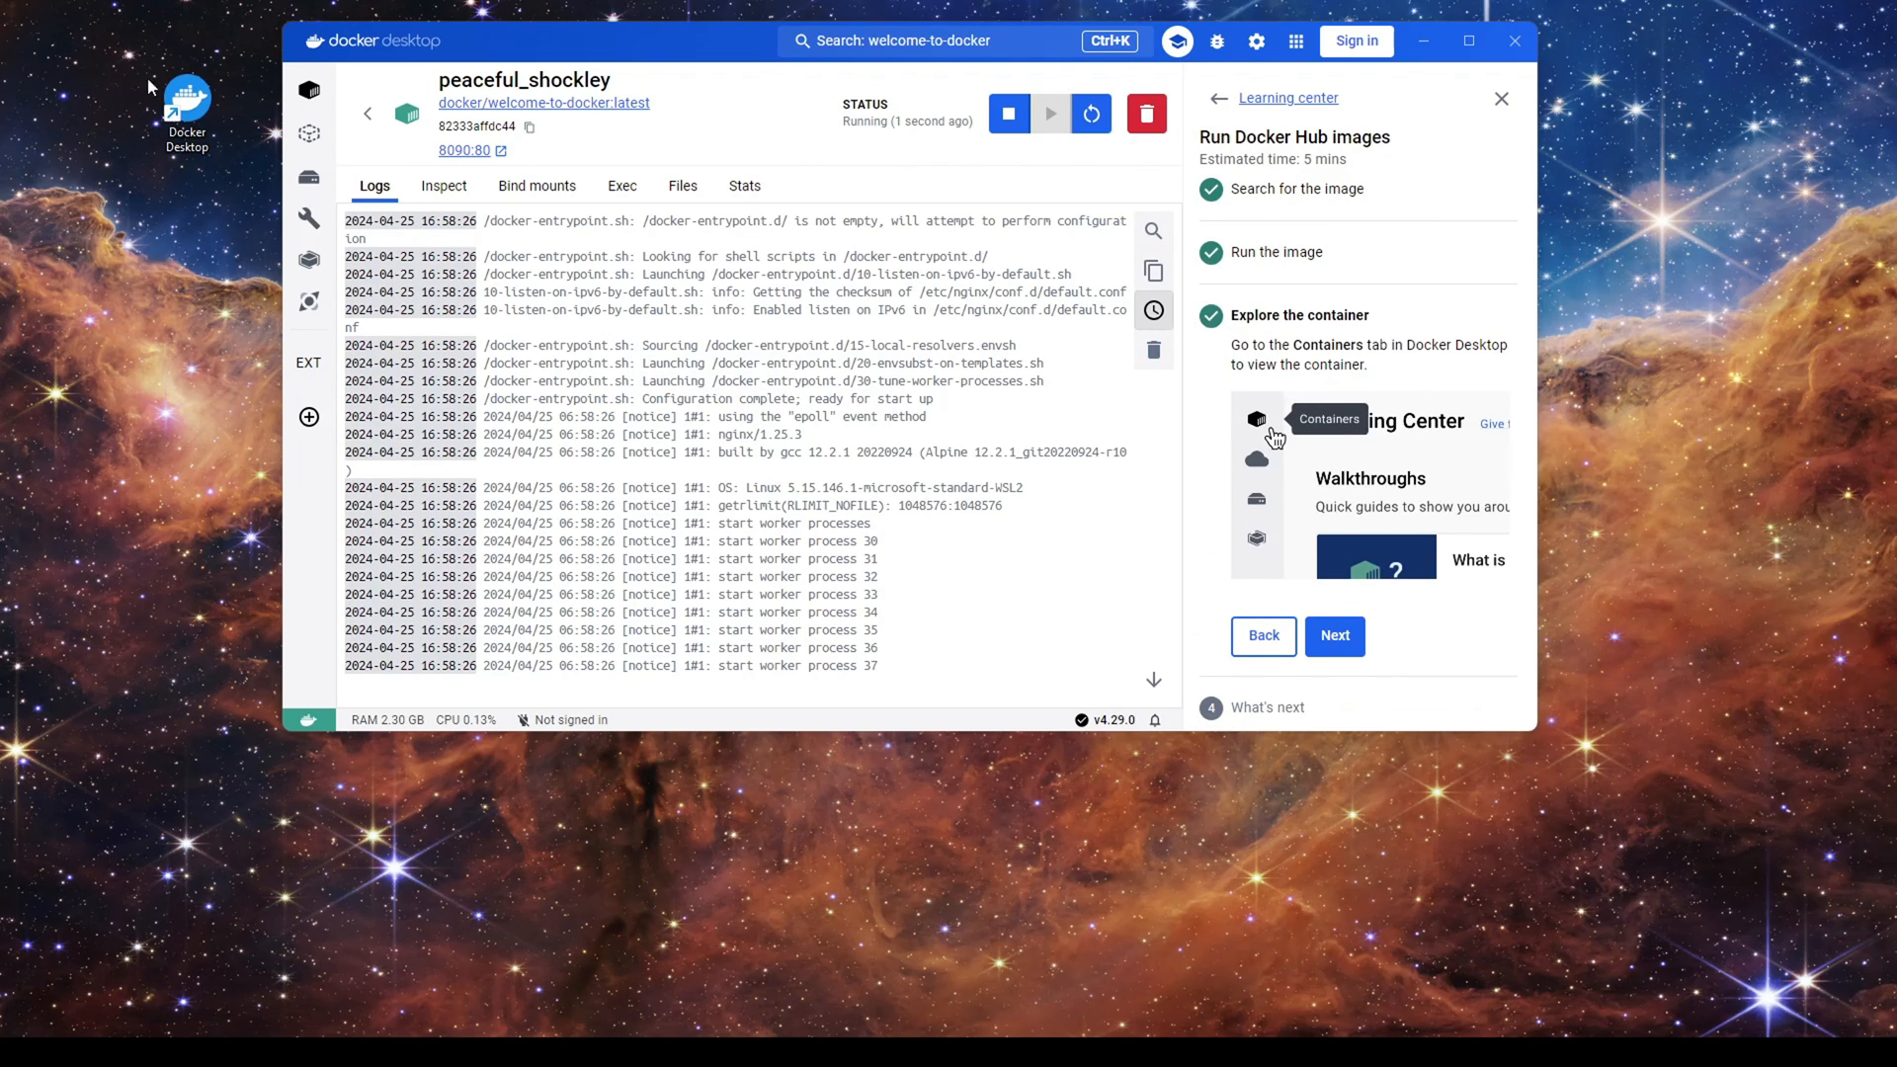
left_click(314, 92)
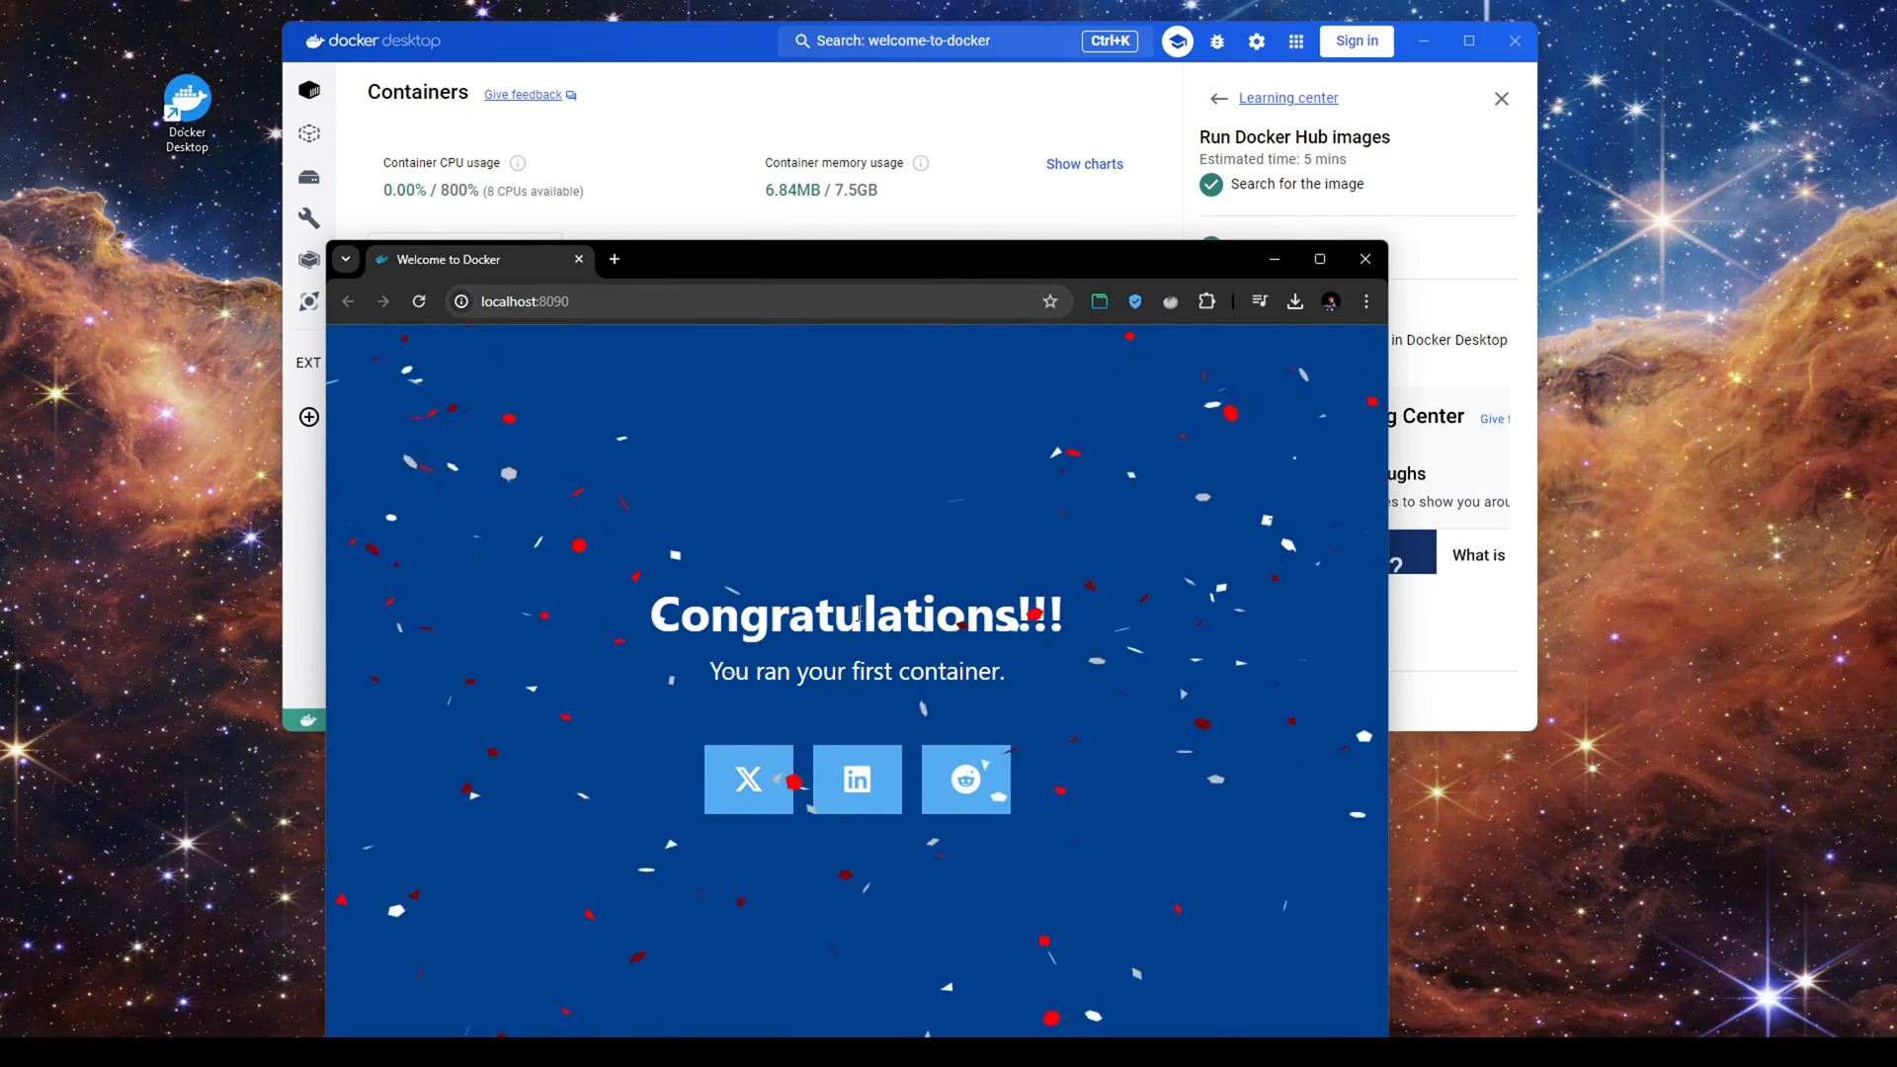
double_click(1103, 263)
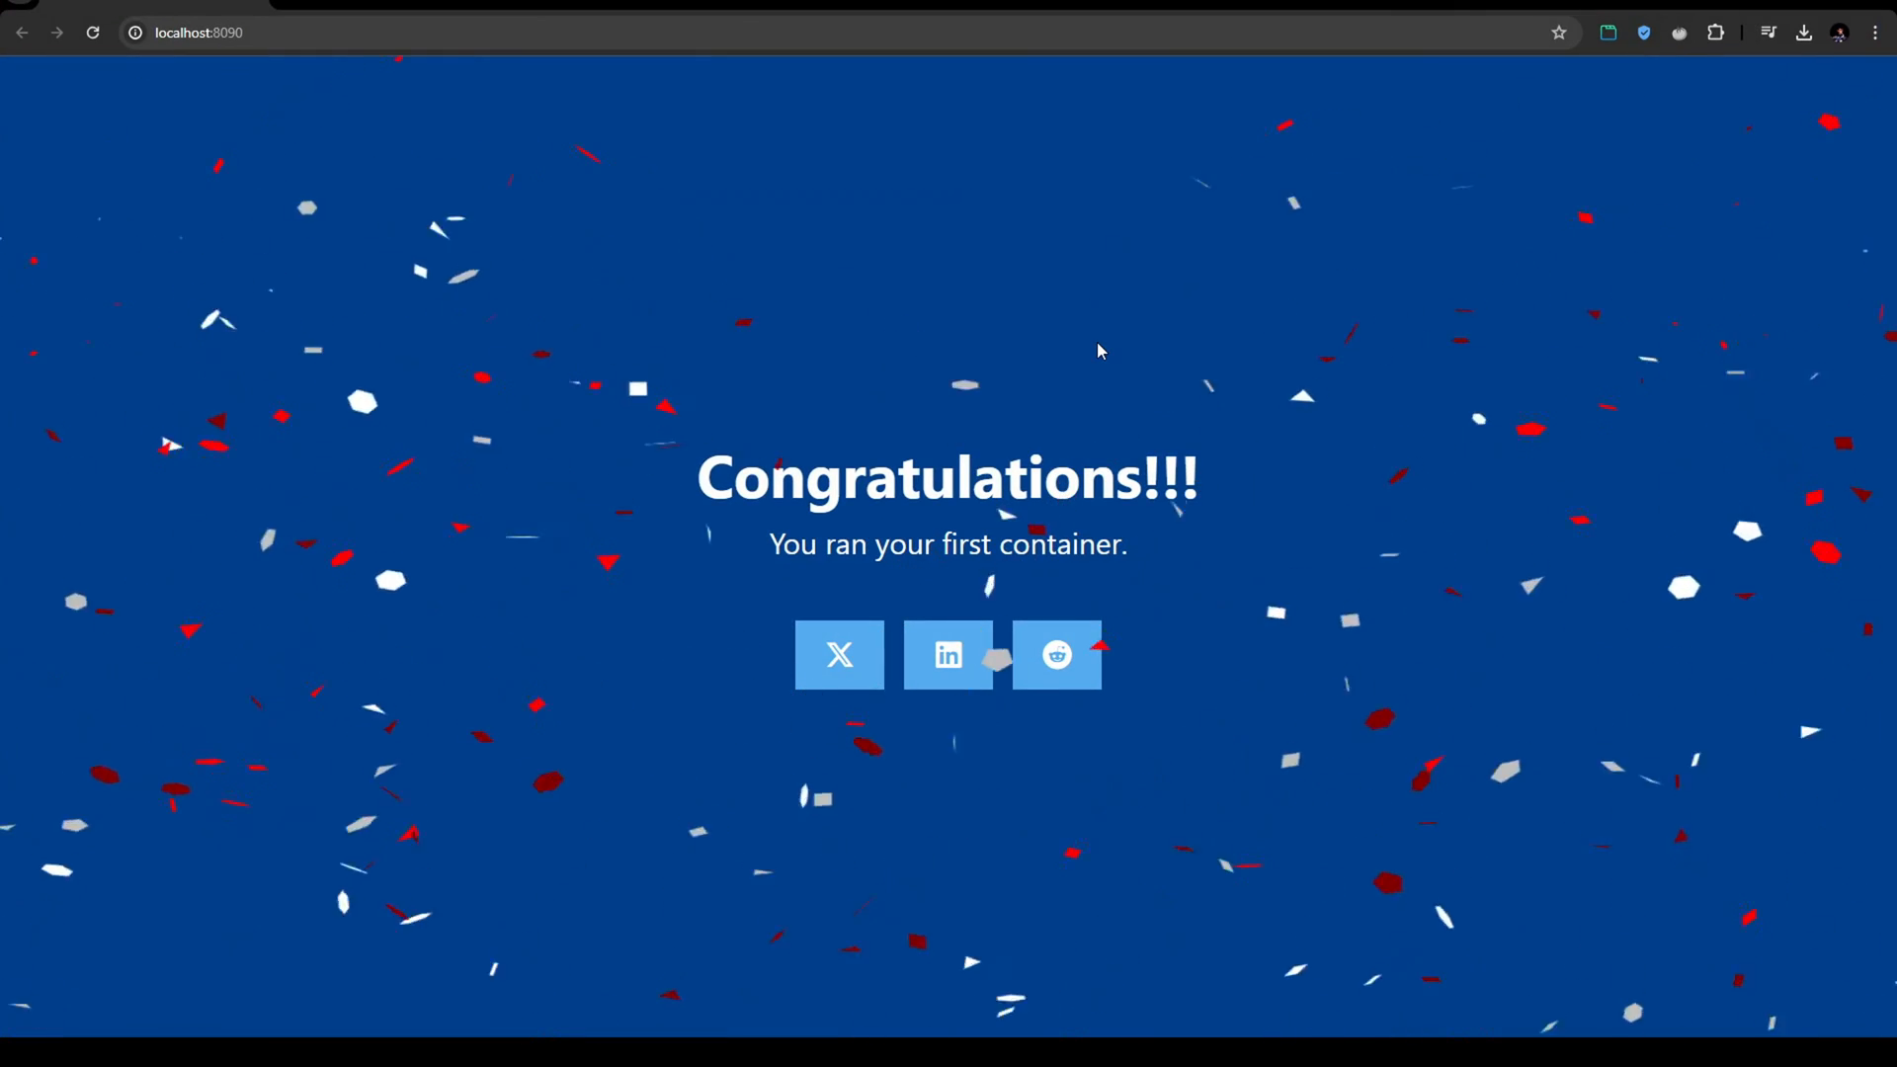